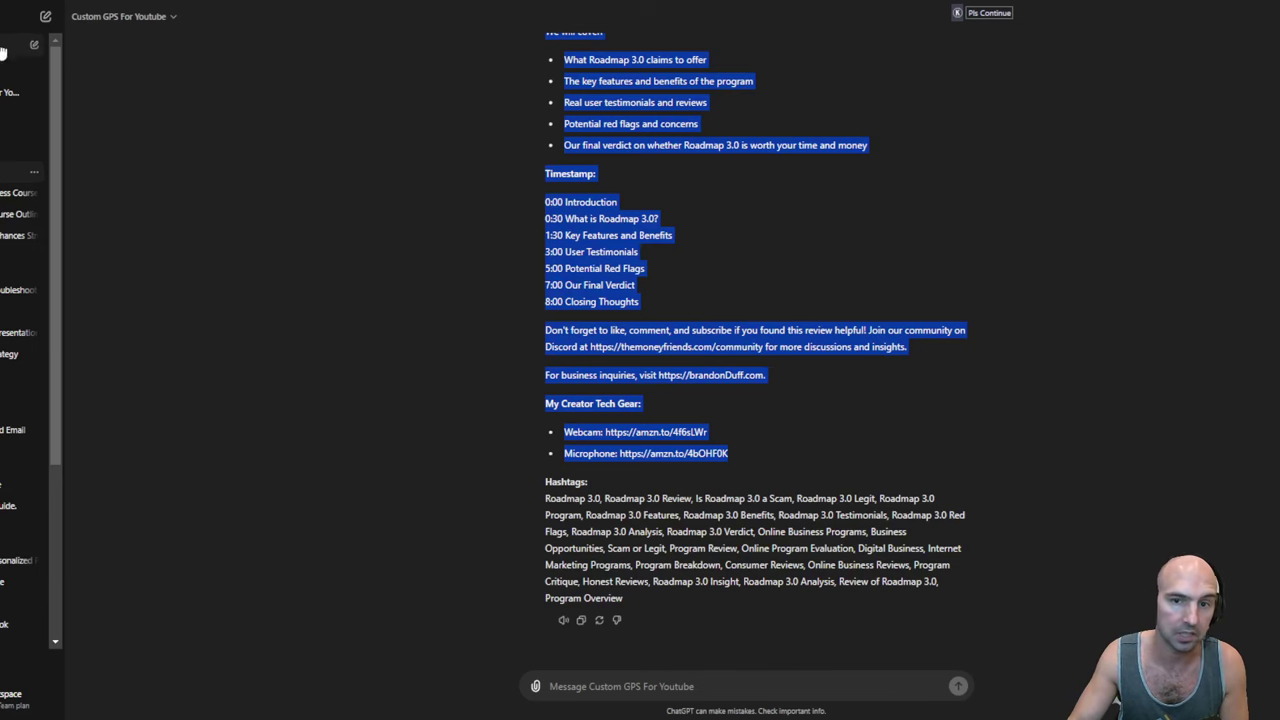
Review the Roadmap 3.0 description, highlighting its intro paragraph and timestamp sections.
scroll(821, 402, up, 2)
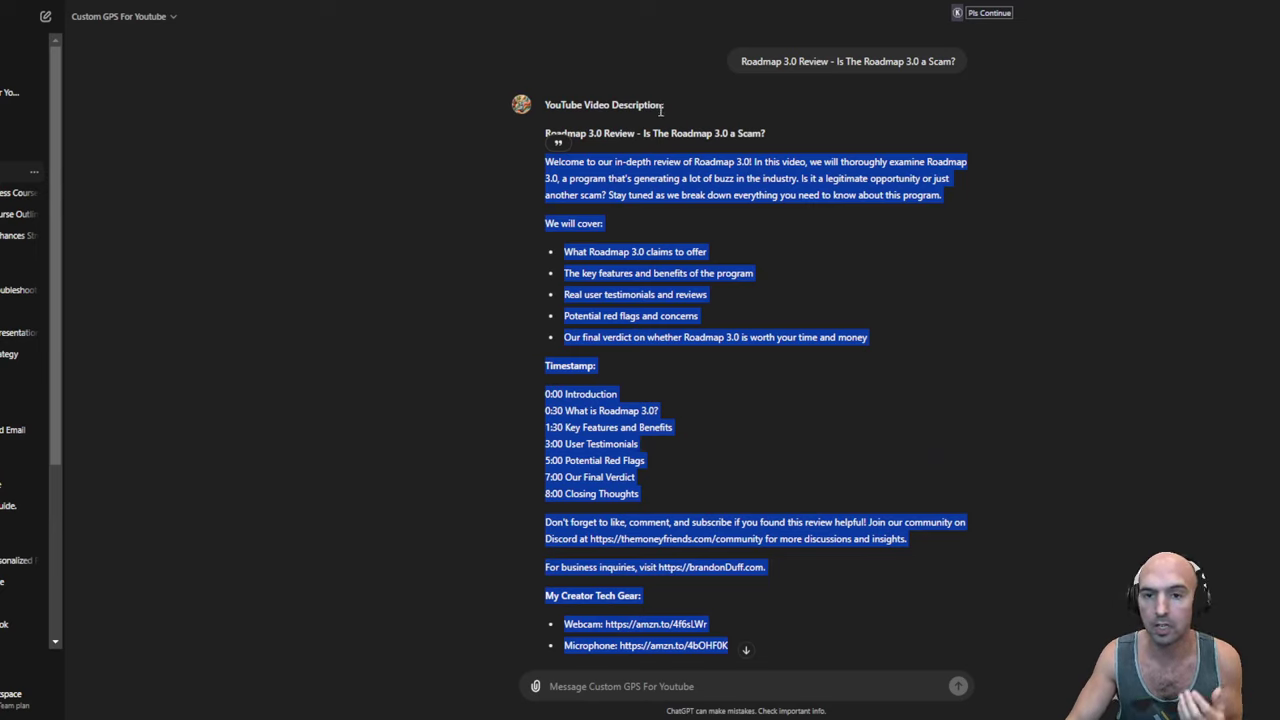
click(775, 242)
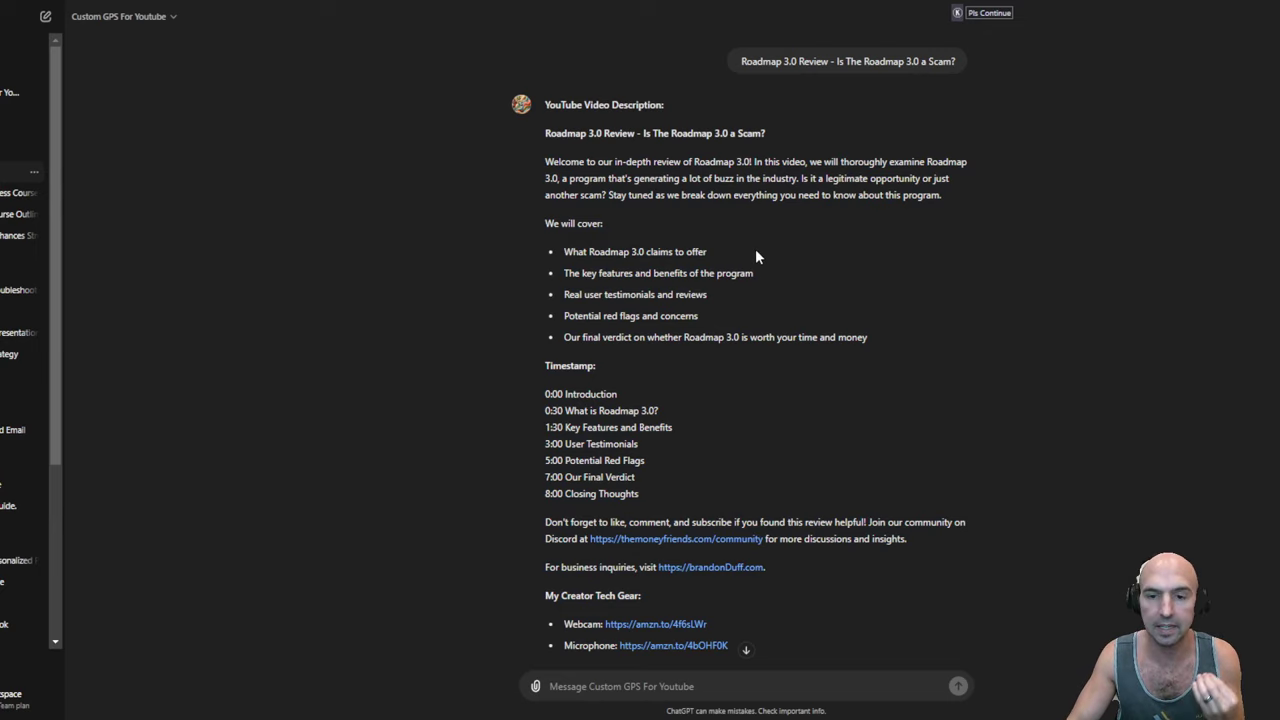
scroll(605, 290, down, 3)
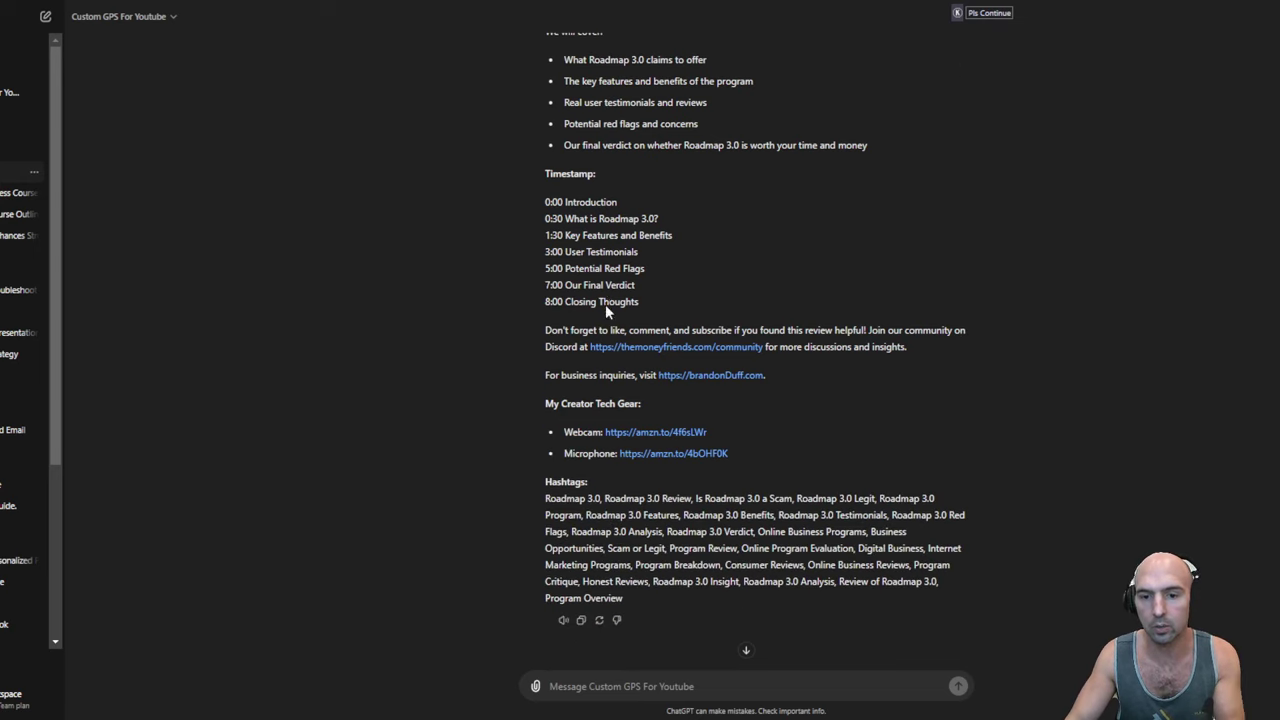
scroll(605, 304, up, 3)
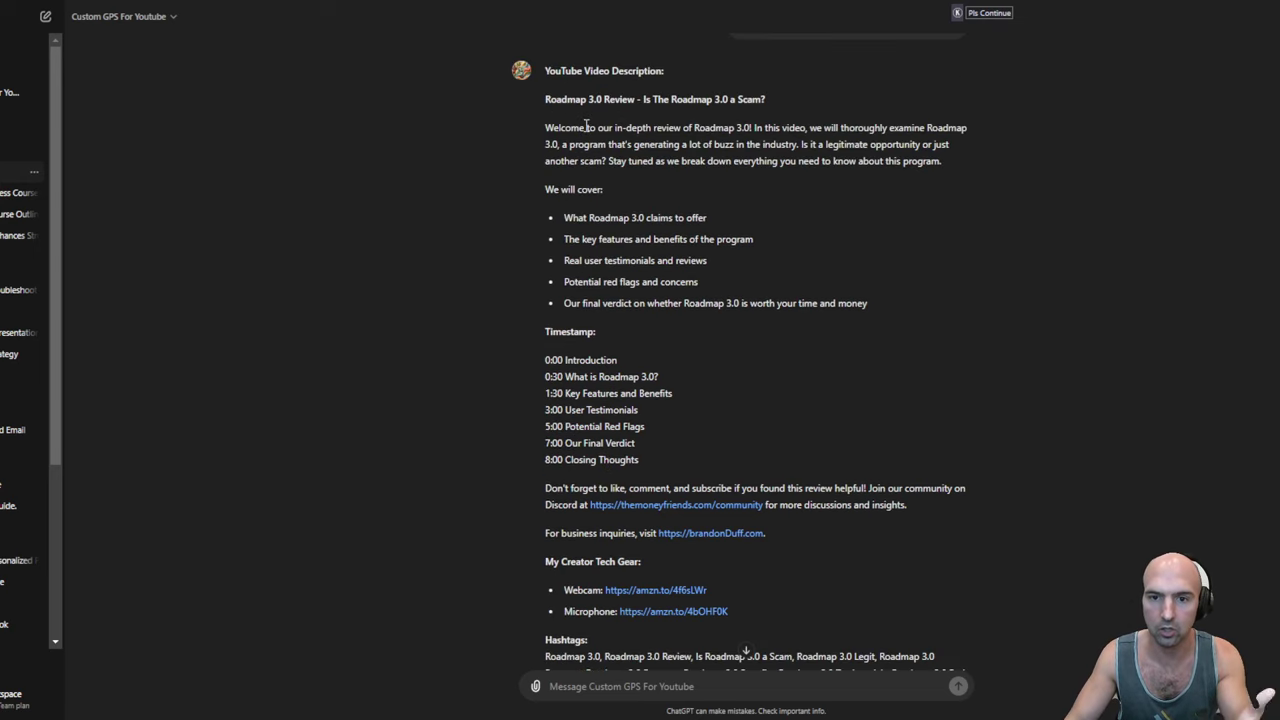
drag(547, 128, 983, 170)
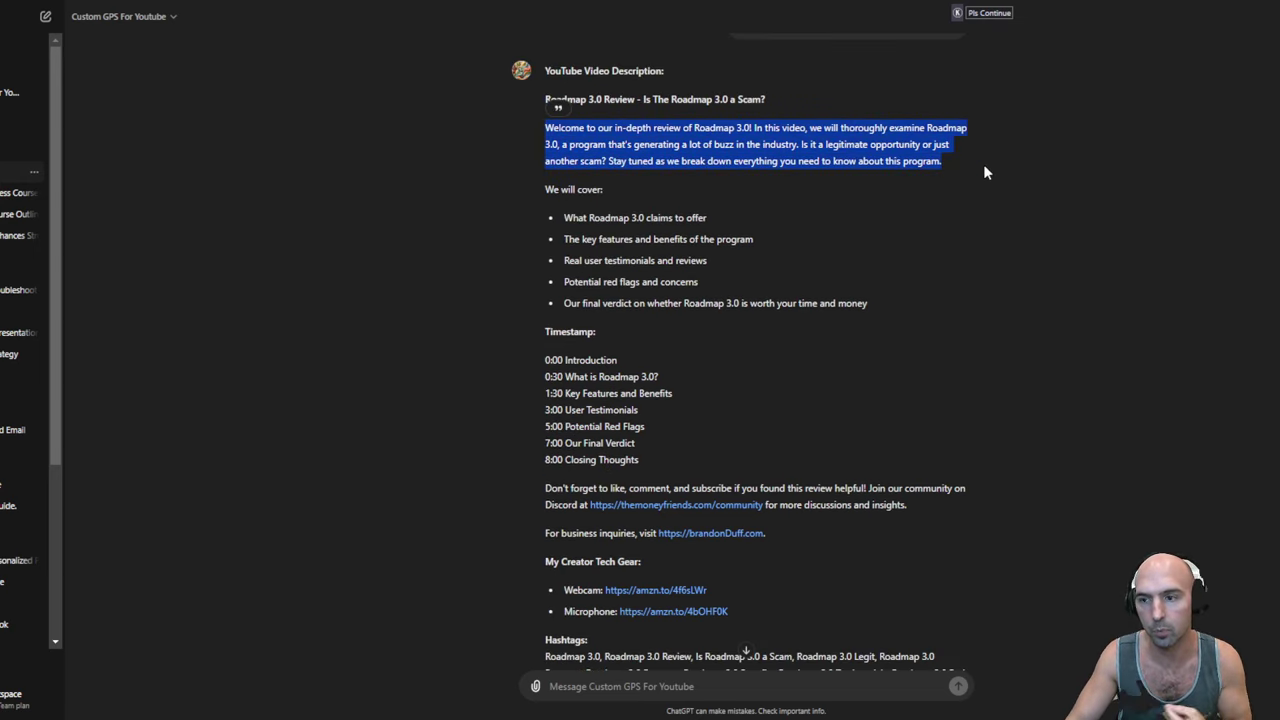
drag(536, 190, 833, 281)
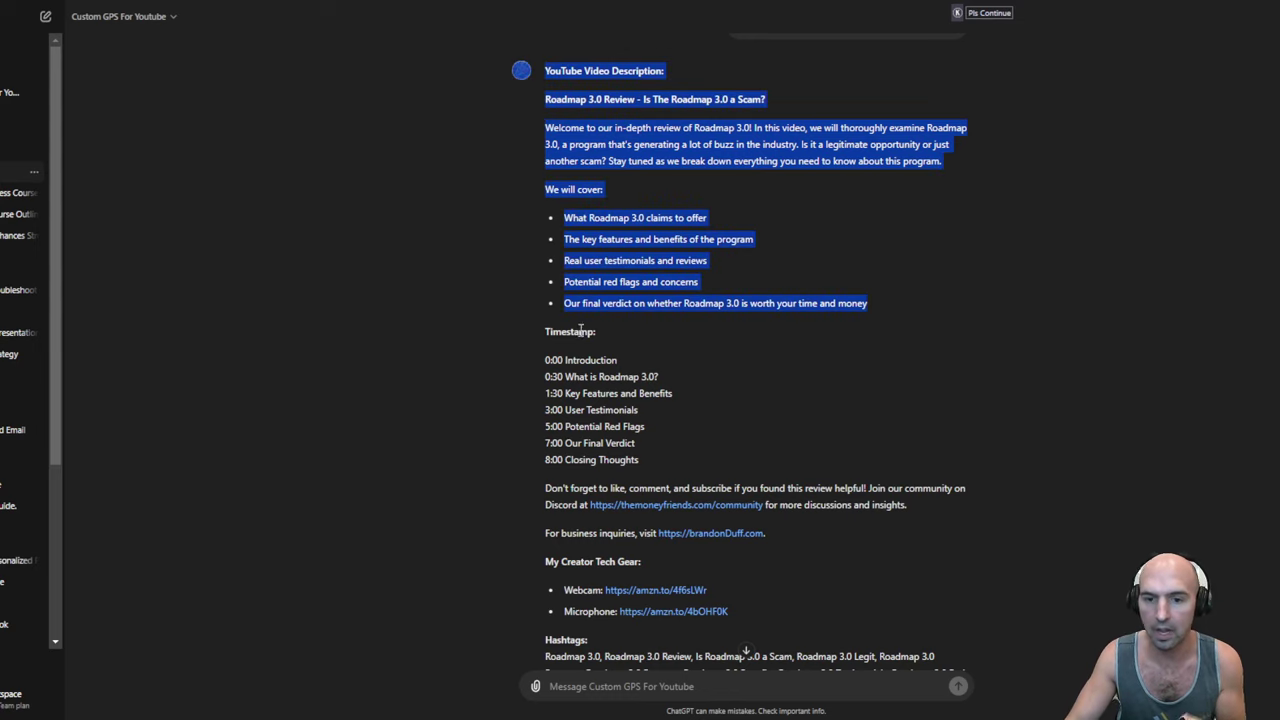
drag(571, 331, 598, 362)
scroll(643, 400, down, 3)
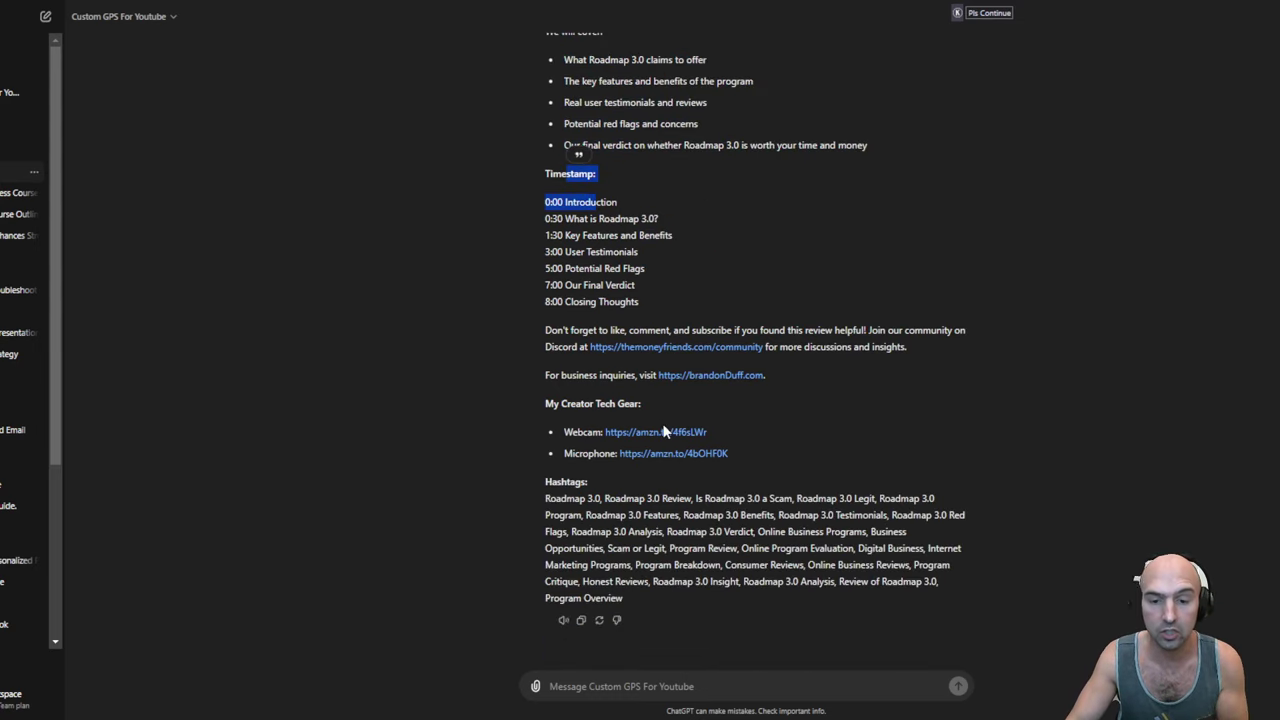
click(543, 491)
drag(543, 483, 704, 592)
scroll(714, 524, up, 4)
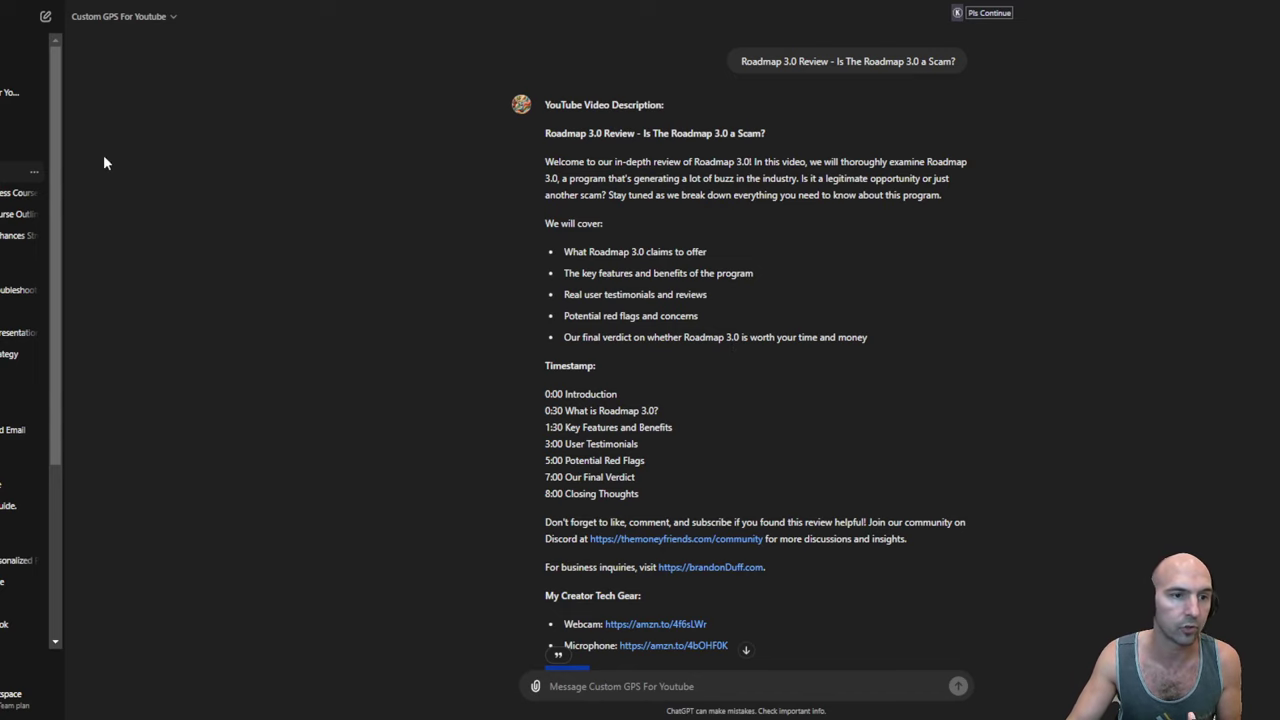
In a new chat, request a searchable YouTube topics outline with the Simply Passive course info pasted.
mouse_move(20, 46)
click(2, 52)
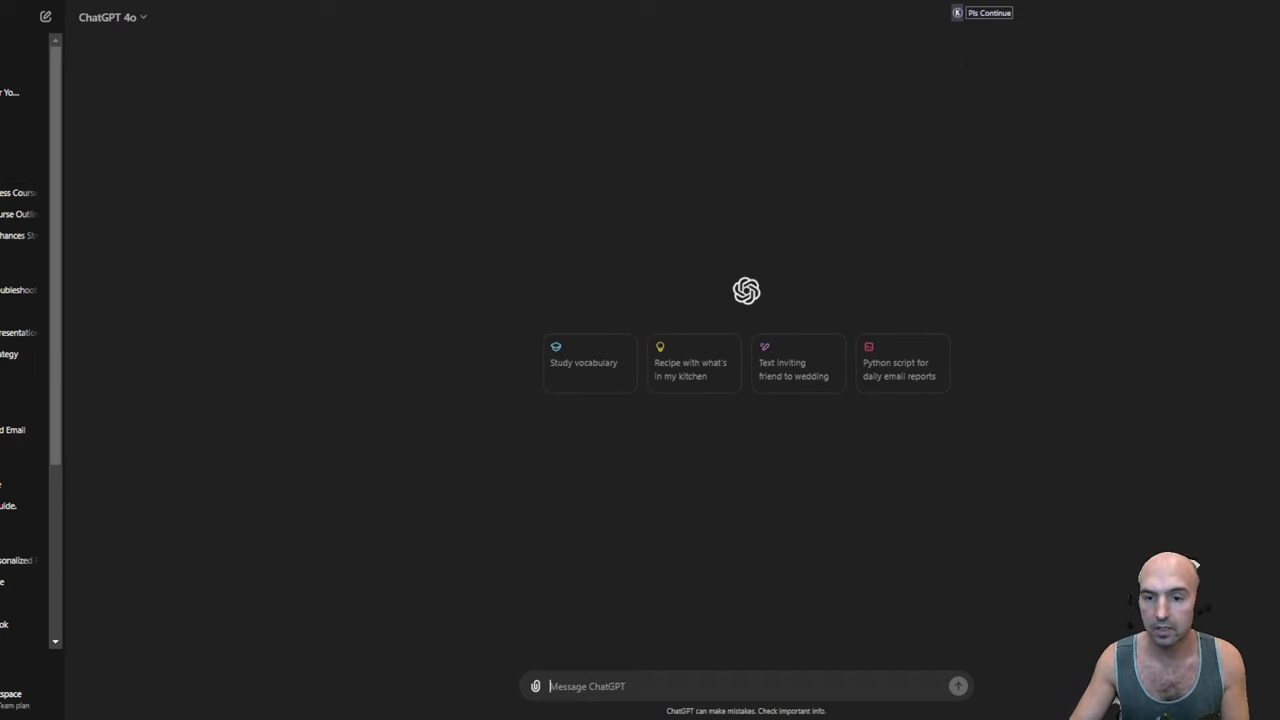
text(Create me An Outline for the information below, and)
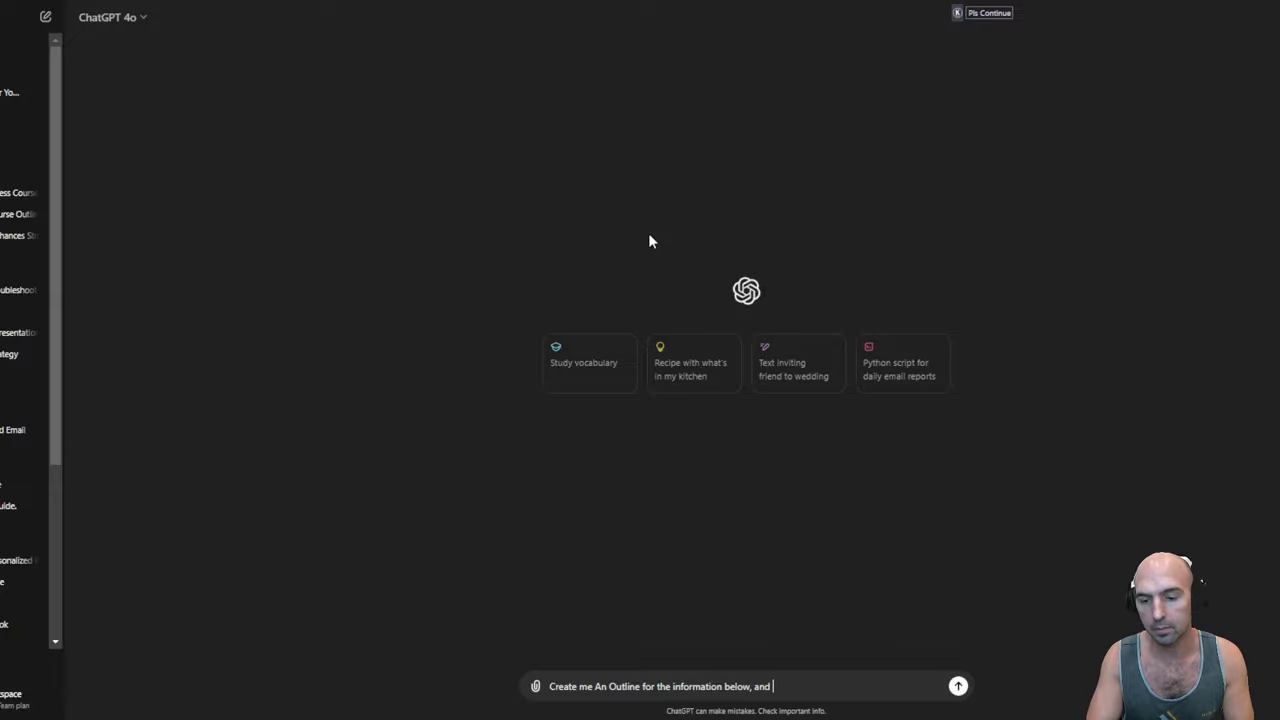
key(BackSpace)
key(BackSpace)
key(BackSpace)
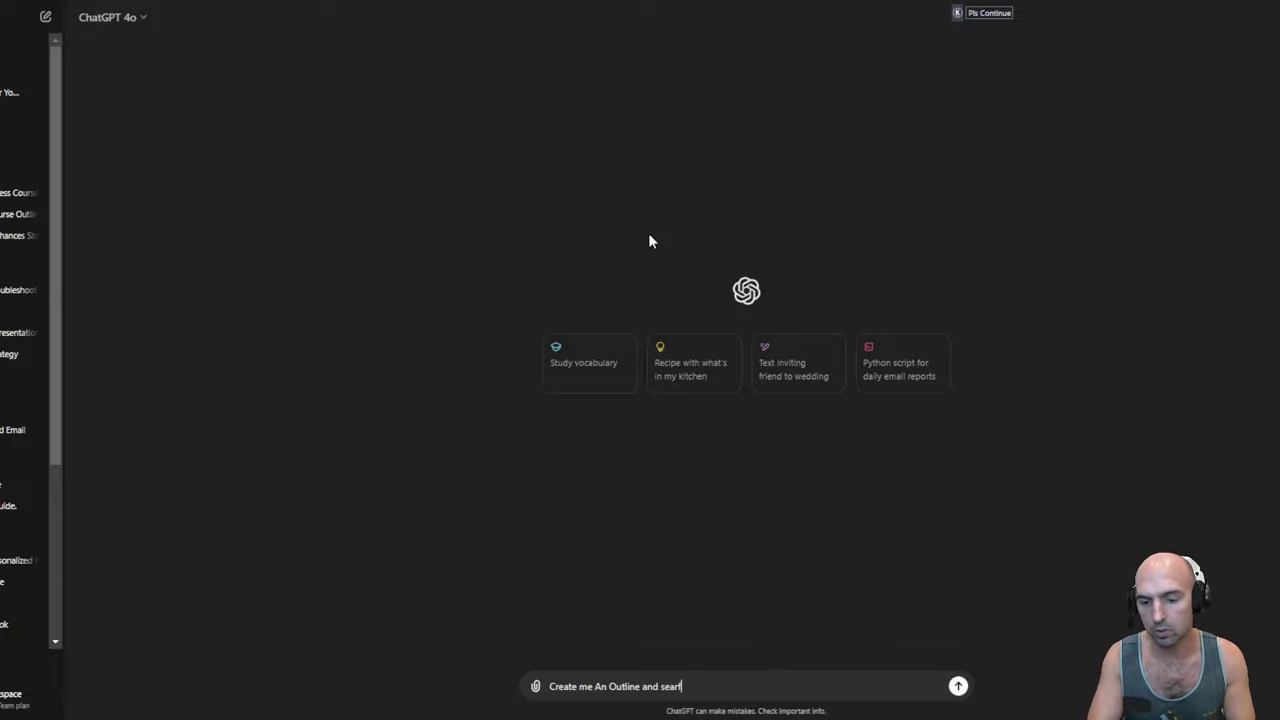
text(on youtube and include im)
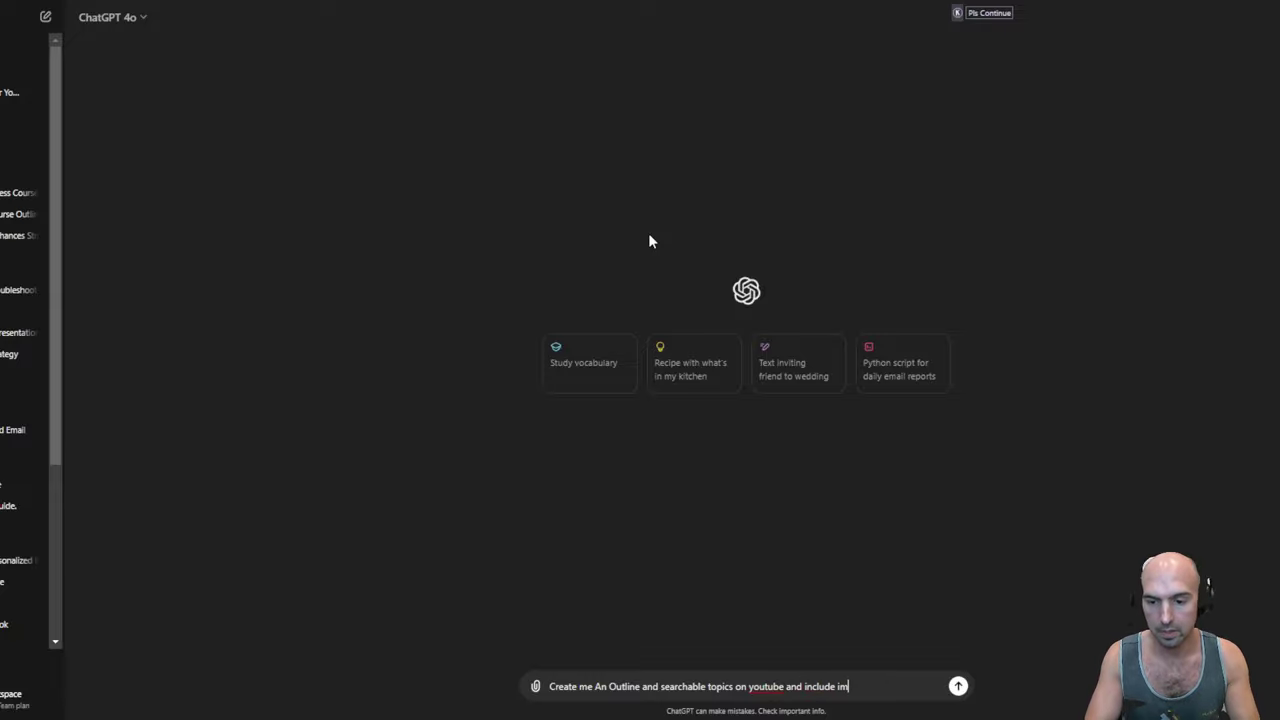
text(portant subcateogi)
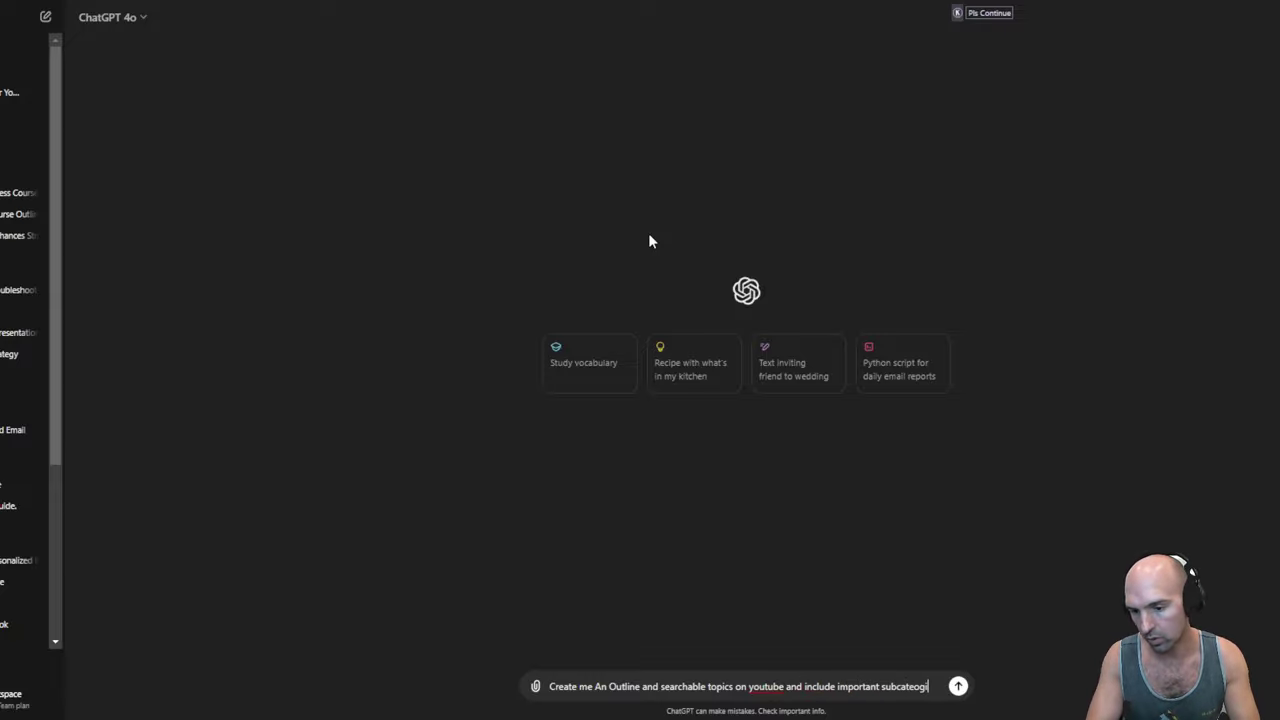
text(es that you t)
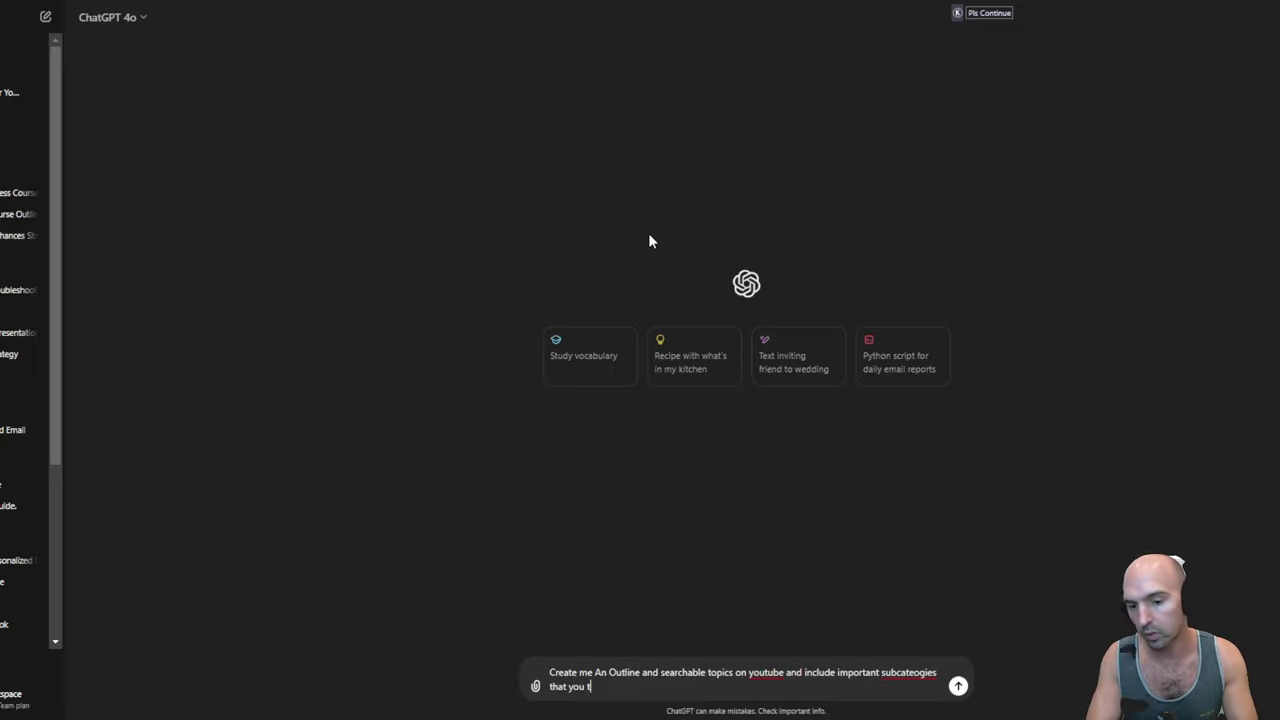
text(hink i should kn)
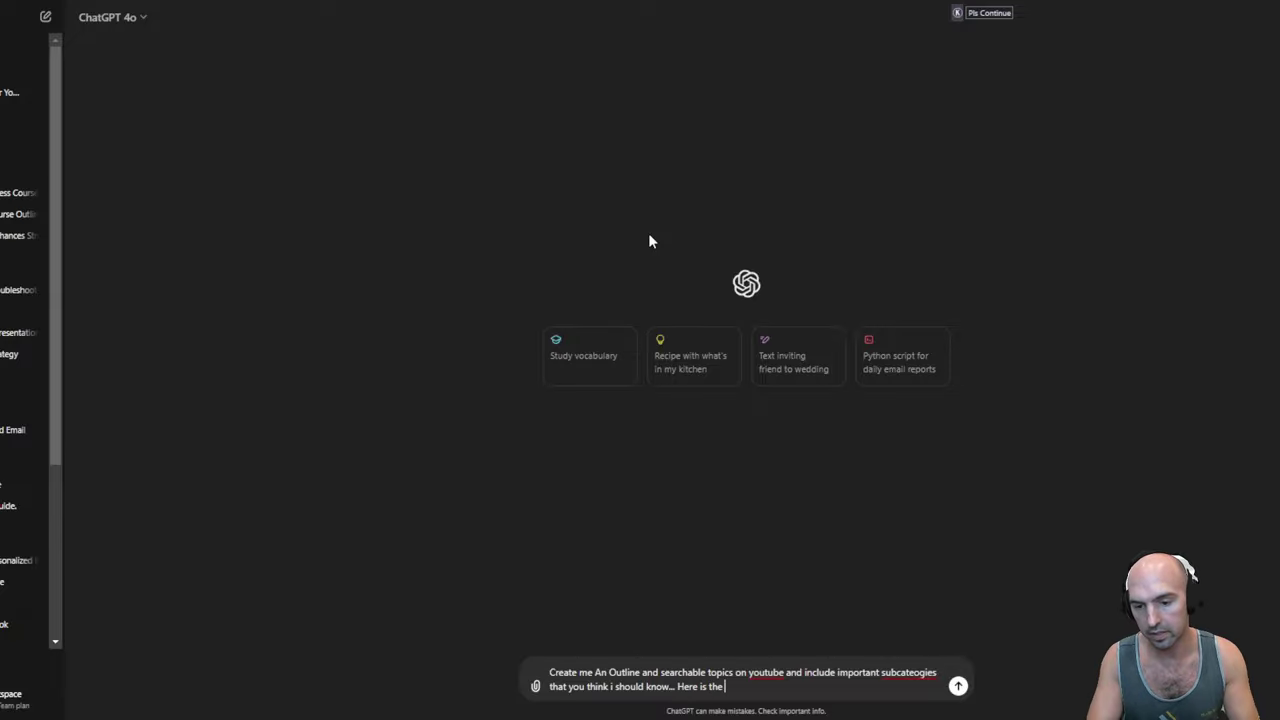
text(ow)
key(shift+Return)
key(shift+Return)
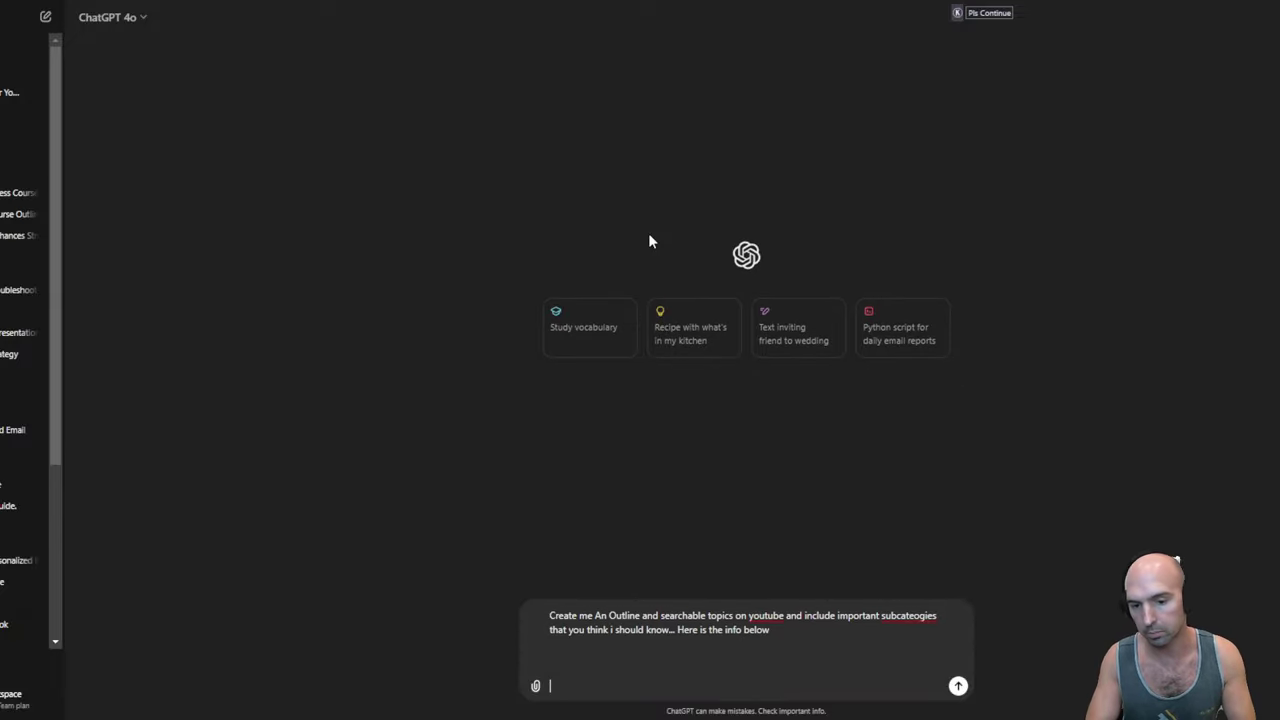
key(ctrl+v)
key(Return)
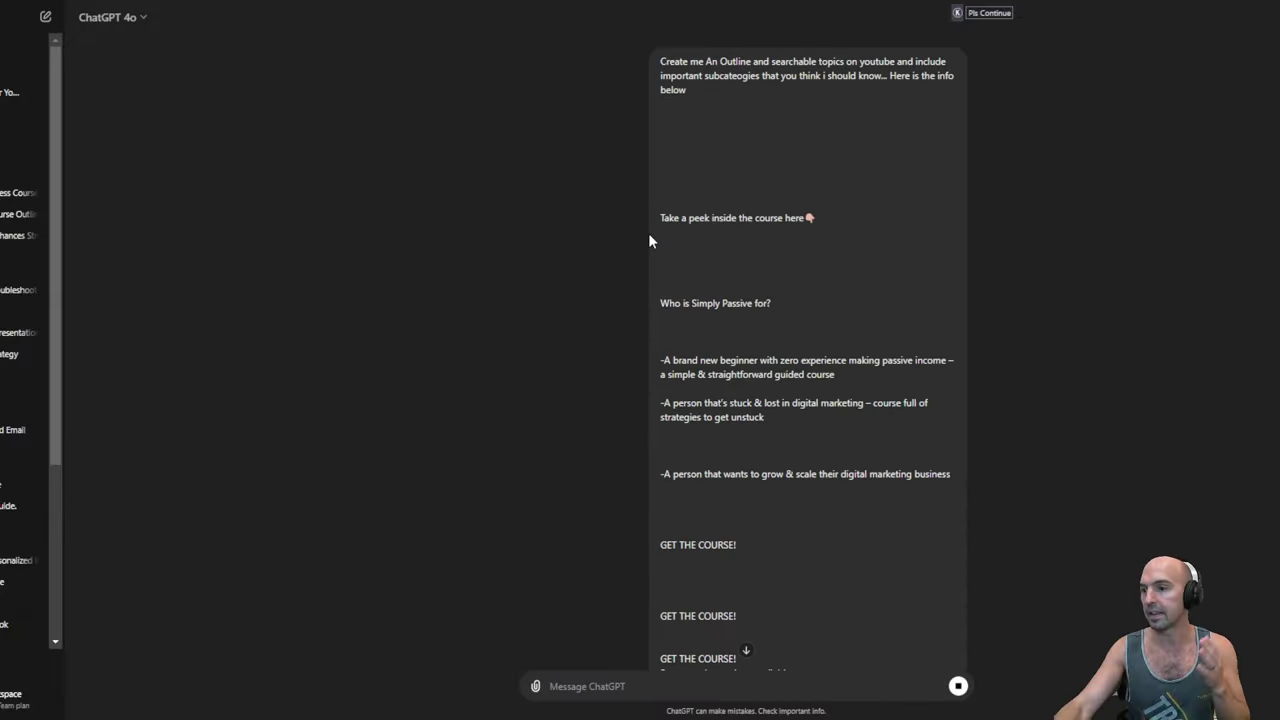
Follow the streaming reply, highlighting the Caption Writing, Hooks, Trending Audio and Instagram subtopics.
click(746, 652)
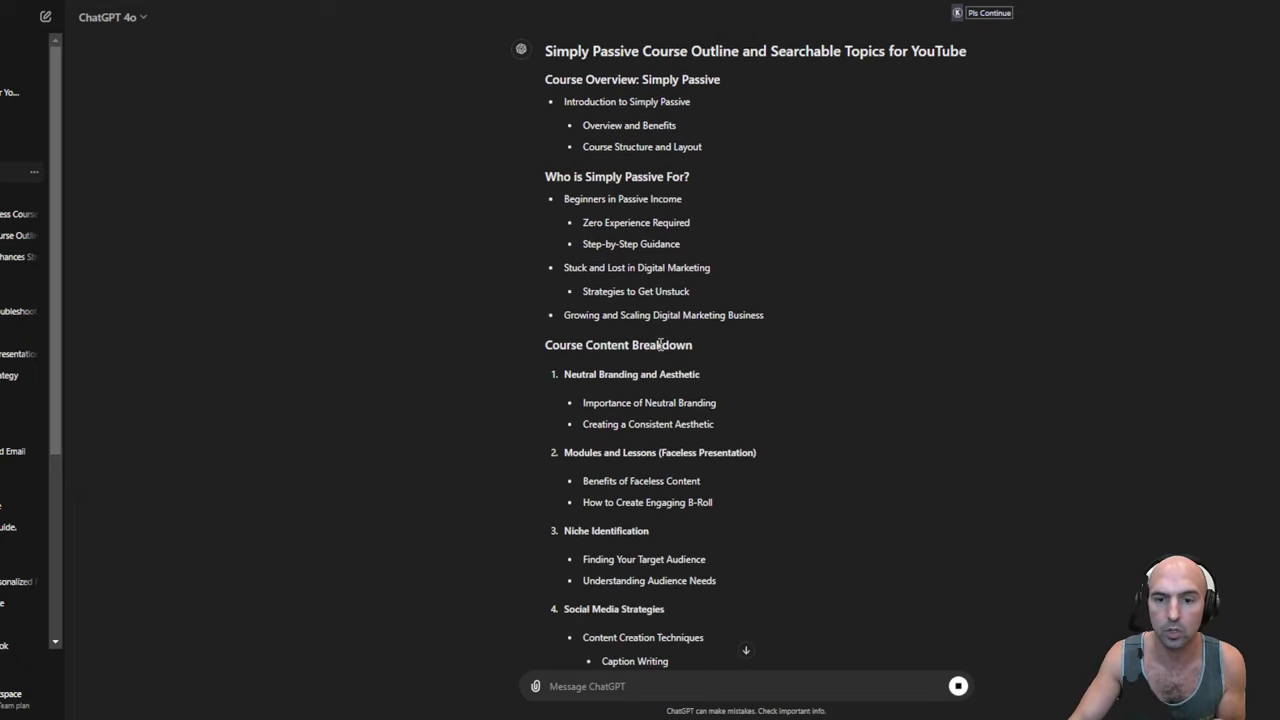
scroll(738, 364, down, 3)
scroll(657, 217, up, 2)
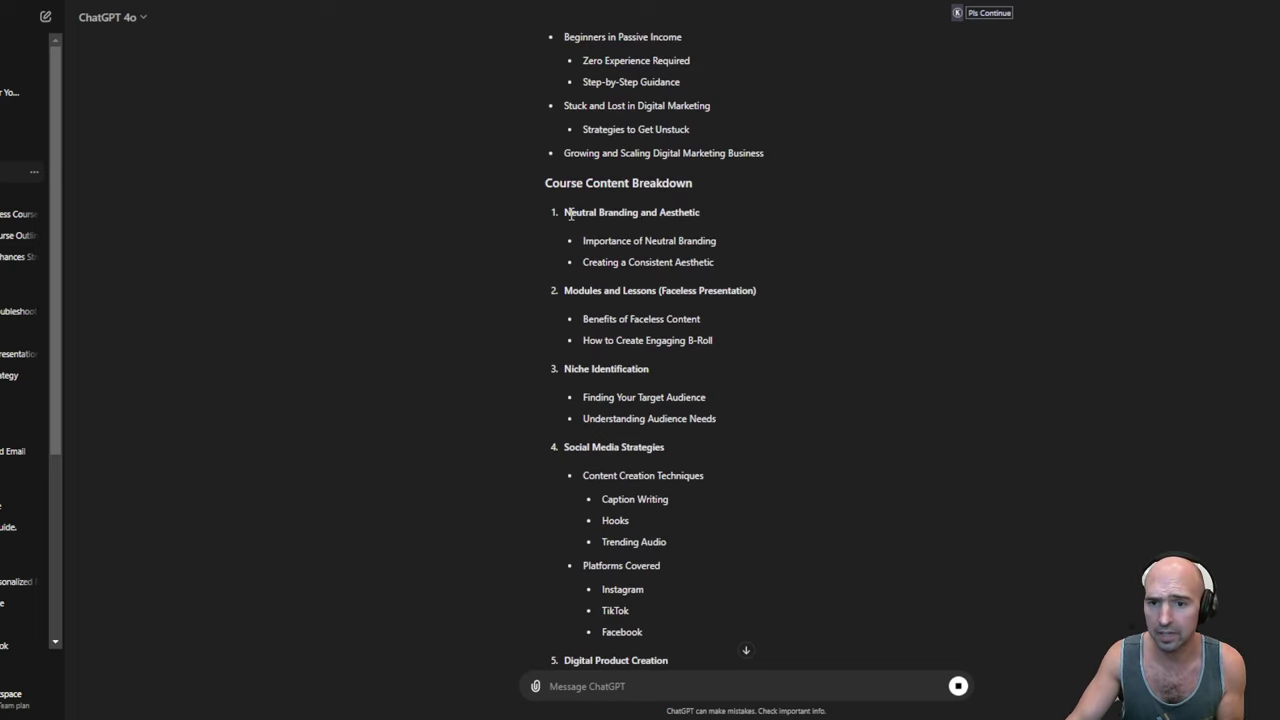
scroll(600, 291, down, 1)
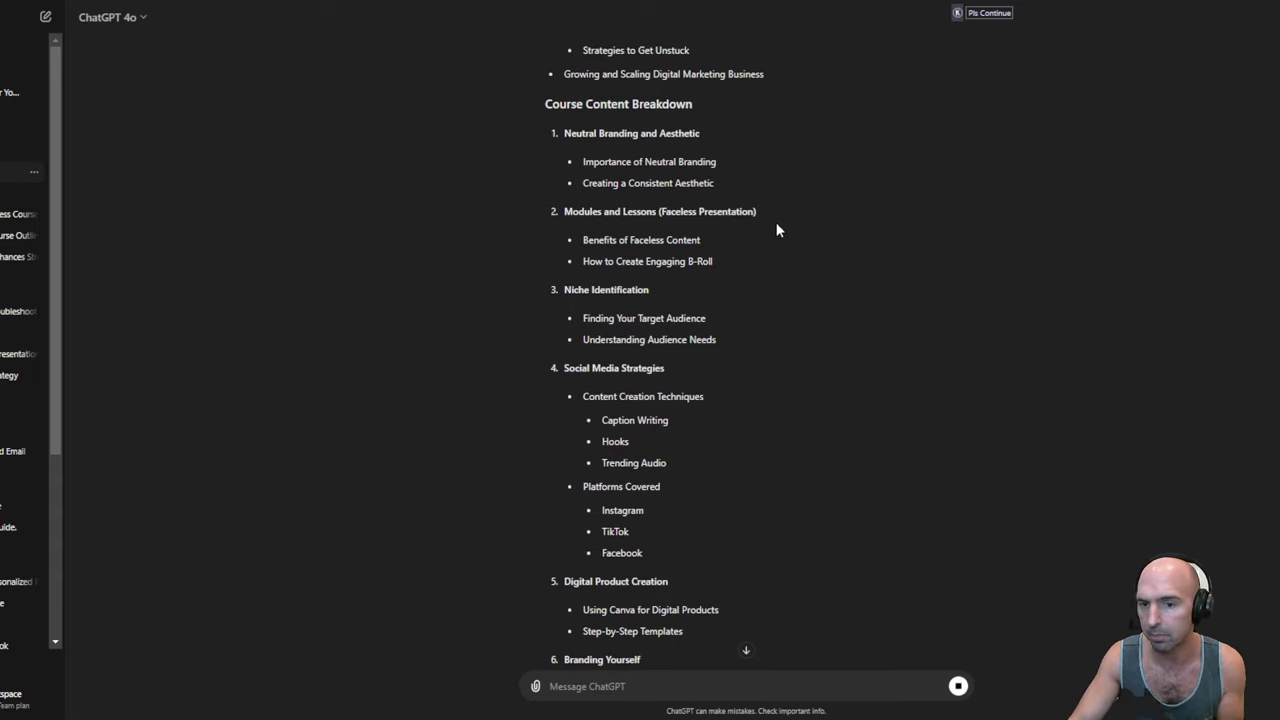
scroll(581, 305, down, 2)
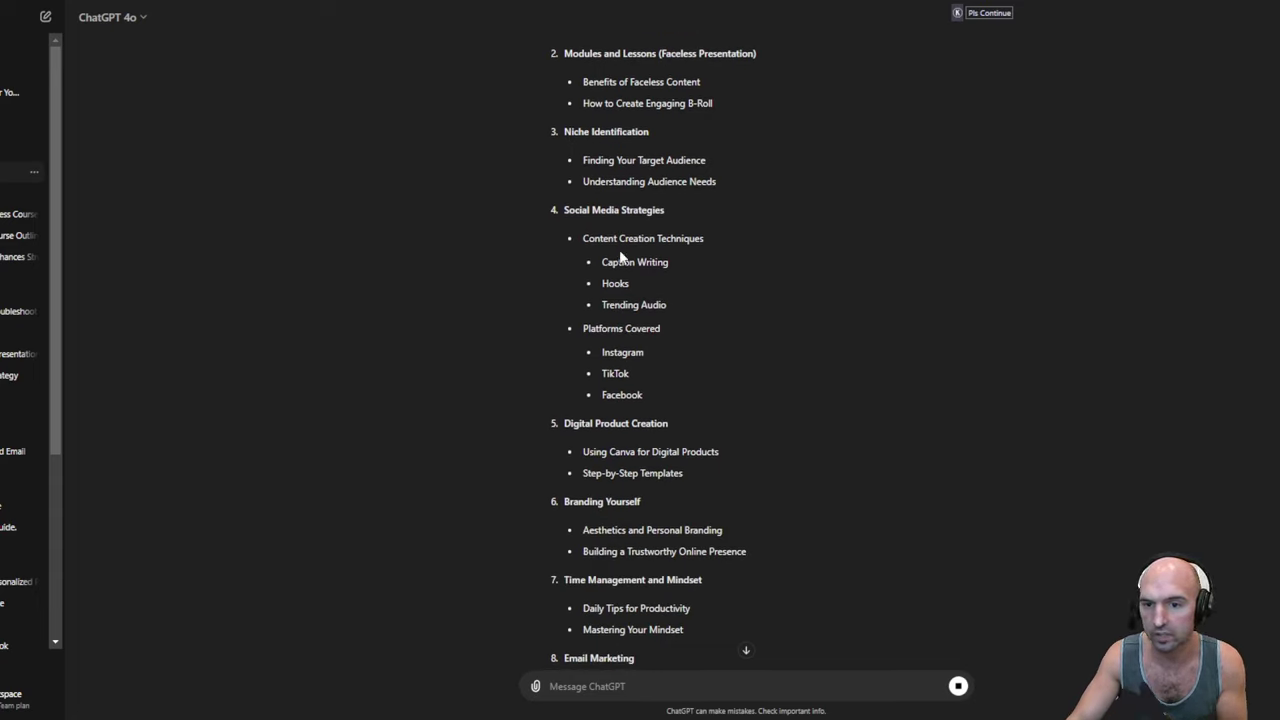
triple_click(624, 261)
double_click(615, 283)
drag(603, 305, 666, 306)
double_click(625, 352)
Scroll down to the Searchable Topics for YouTube list with its suggested video titles.
scroll(650, 375, down, 2)
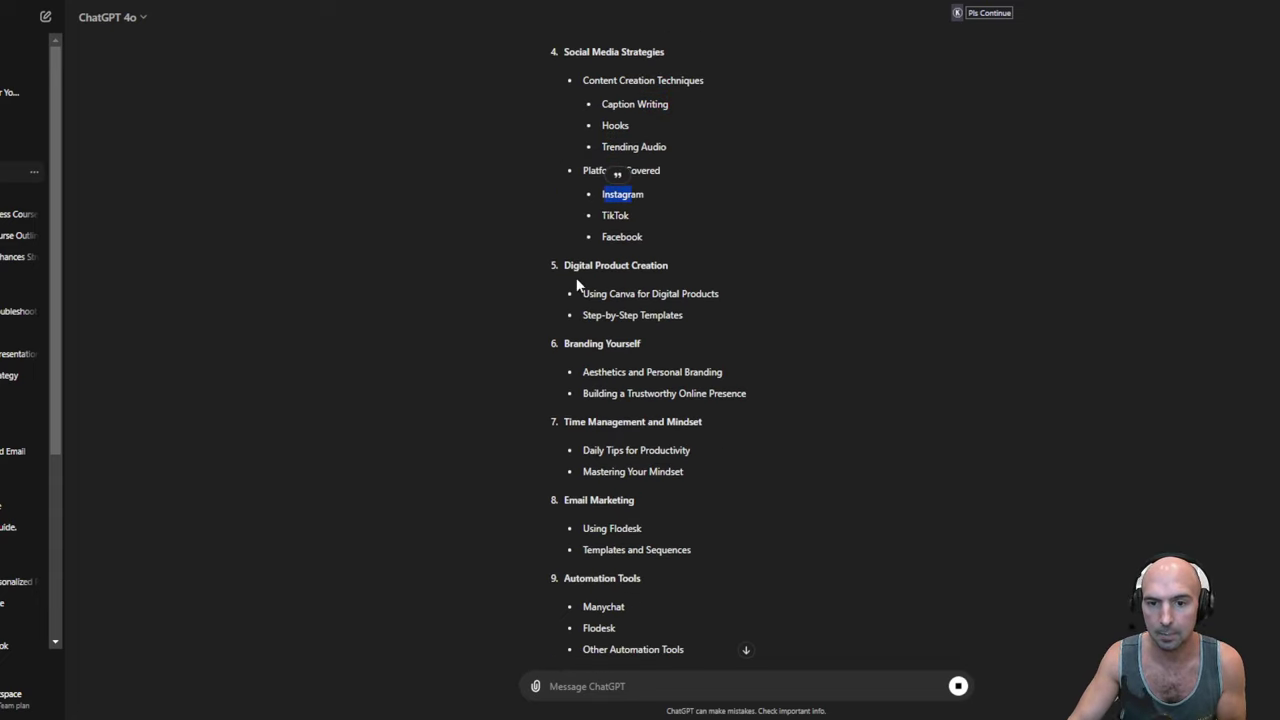
scroll(606, 336, down, 2)
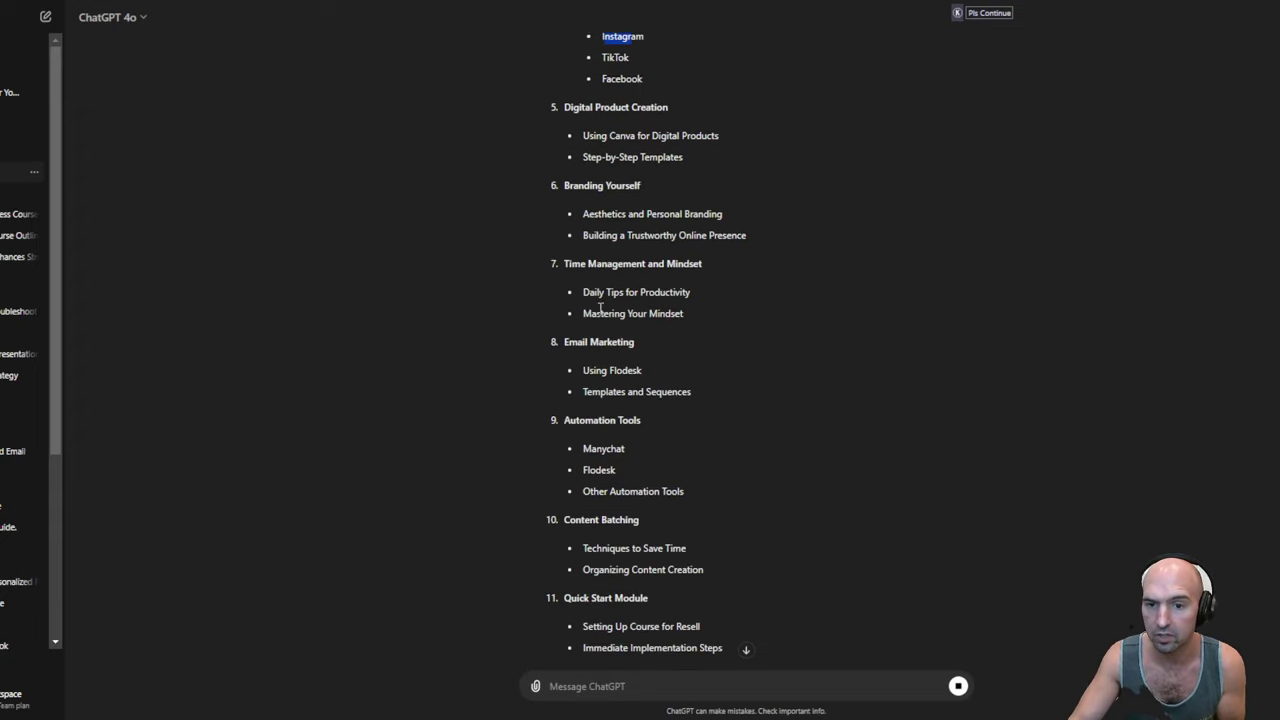
scroll(600, 320, down, 1)
scroll(660, 330, down, 1)
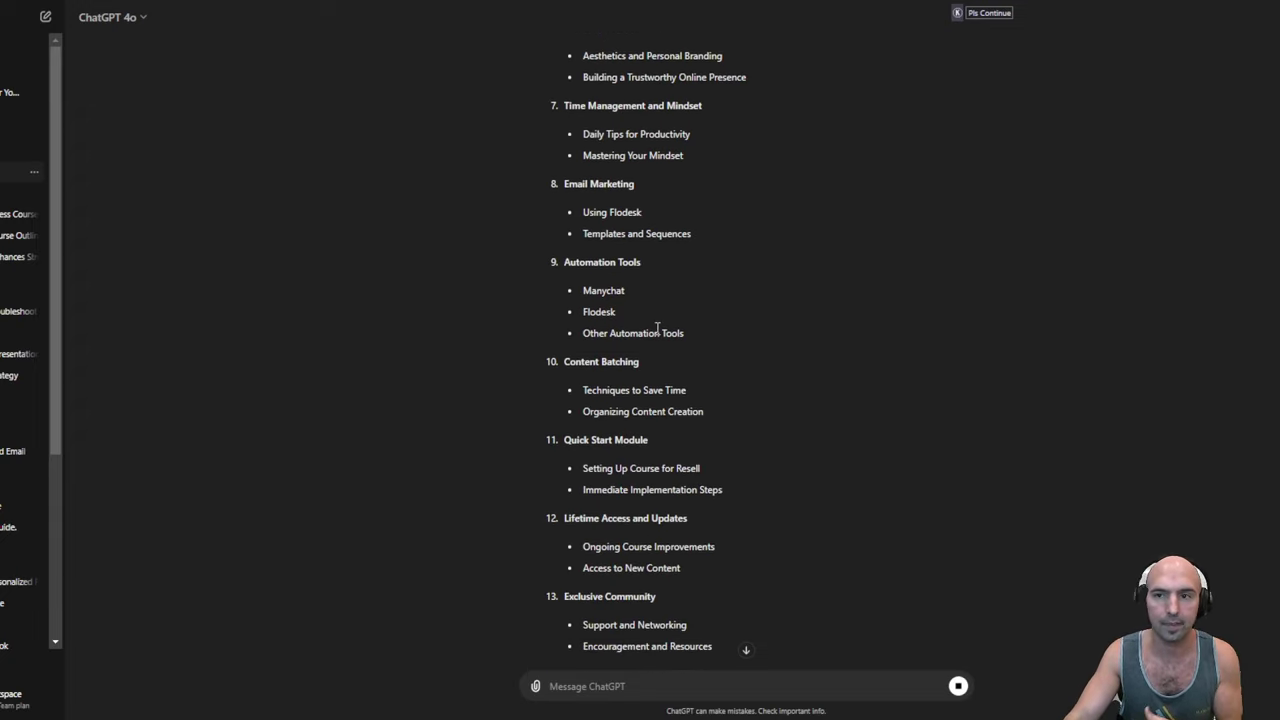
scroll(657, 327, up, 4)
scroll(657, 327, up, 5)
scroll(657, 327, up, 2)
scroll(657, 330, down, 3)
scroll(657, 333, down, 5)
scroll(657, 333, down, 5)
scroll(657, 333, down, 4)
scroll(657, 333, up, 5)
scroll(657, 333, down, 1)
scroll(657, 333, down, 4)
scroll(657, 333, down, 4)
scroll(656, 327, down, 2)
scroll(656, 327, up, 2)
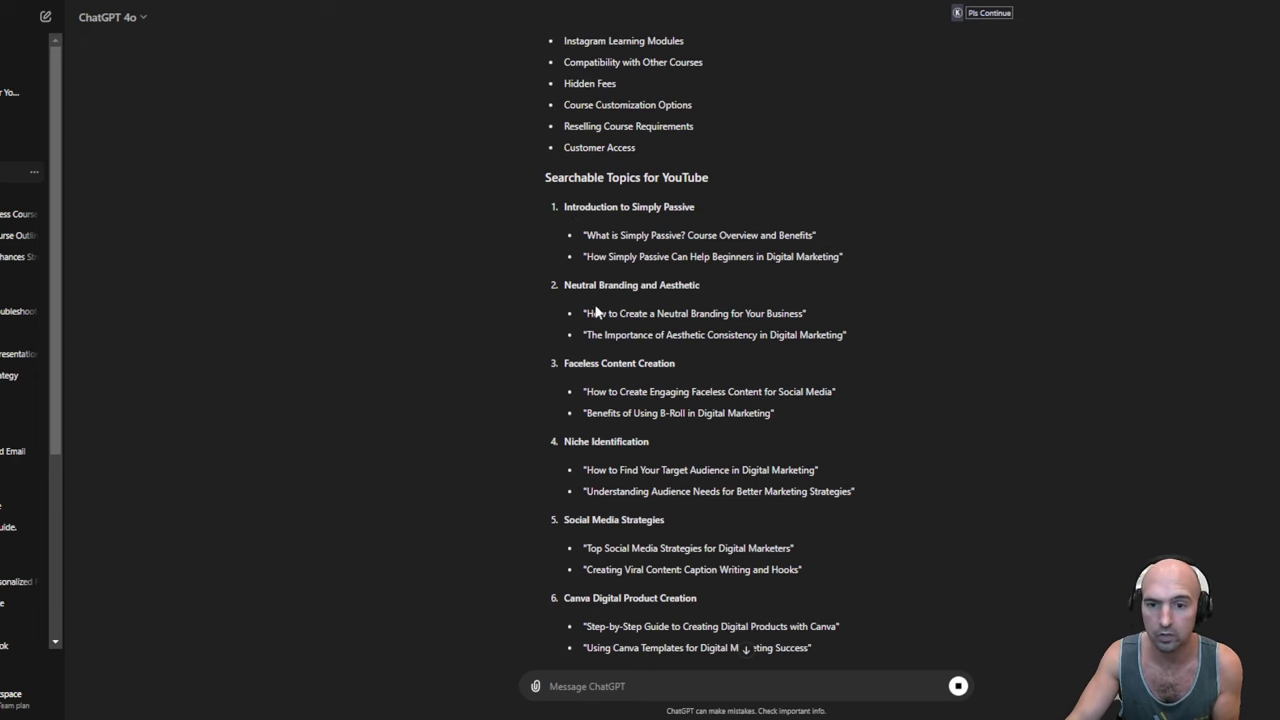
Select the 'How to Create a Neutral Branding for Your Business' video title.
scroll(549, 167, down, 2)
drag(558, 47, 866, 100)
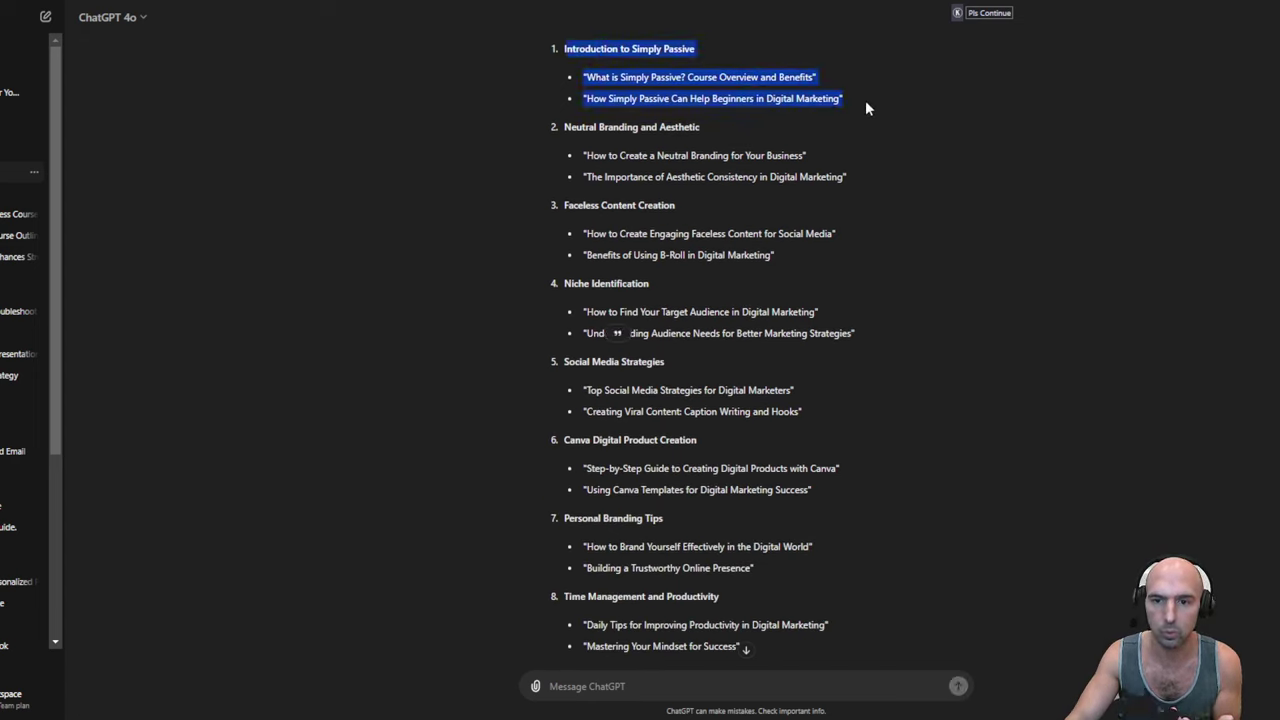
click(604, 154)
drag(587, 155, 800, 172)
mouse_move(587, 155)
mouse_down()
mouse_move(798, 170)
mouse_move(827, 152)
mouse_up()
key(ctrl+c)
Open the YouTube home page in a new browser tab.
key(ctrl+t)
text(you)
key(Return)
Search YouTube for 'How to Create a Neutral Branding for Your Business' and browse the results.
click(516, 21)
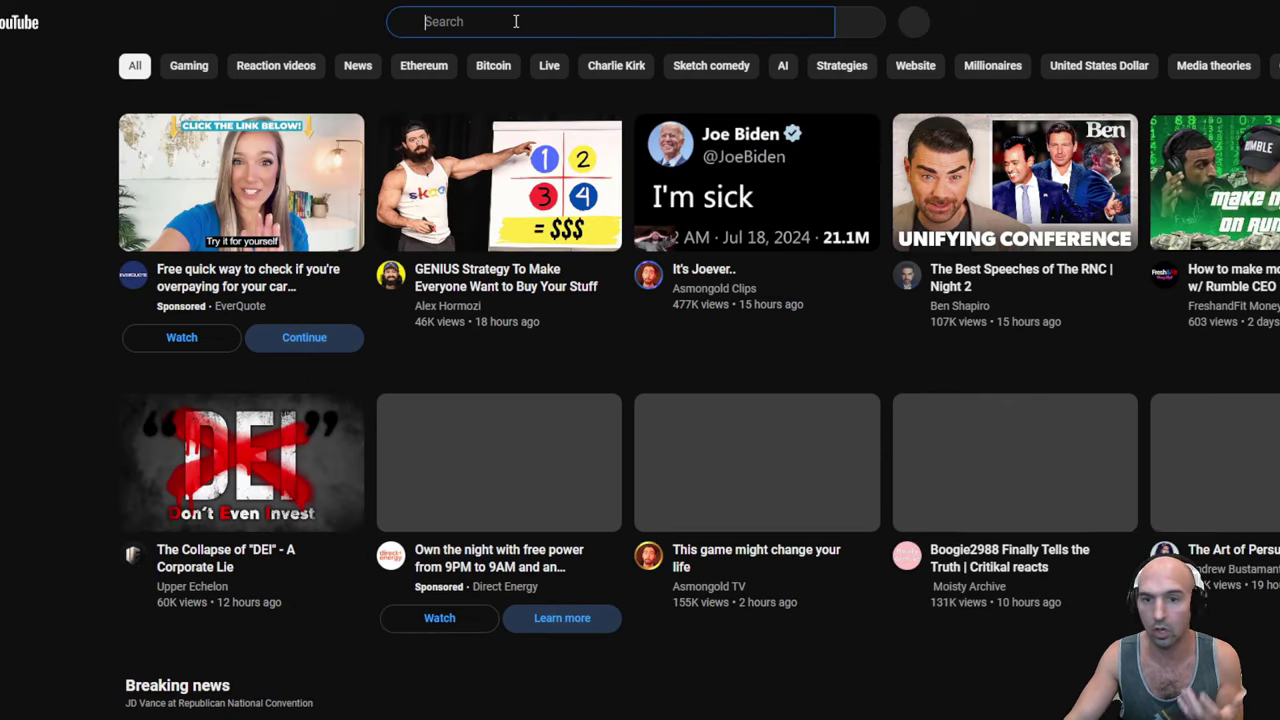
key(ctrl+v)
key(Return)
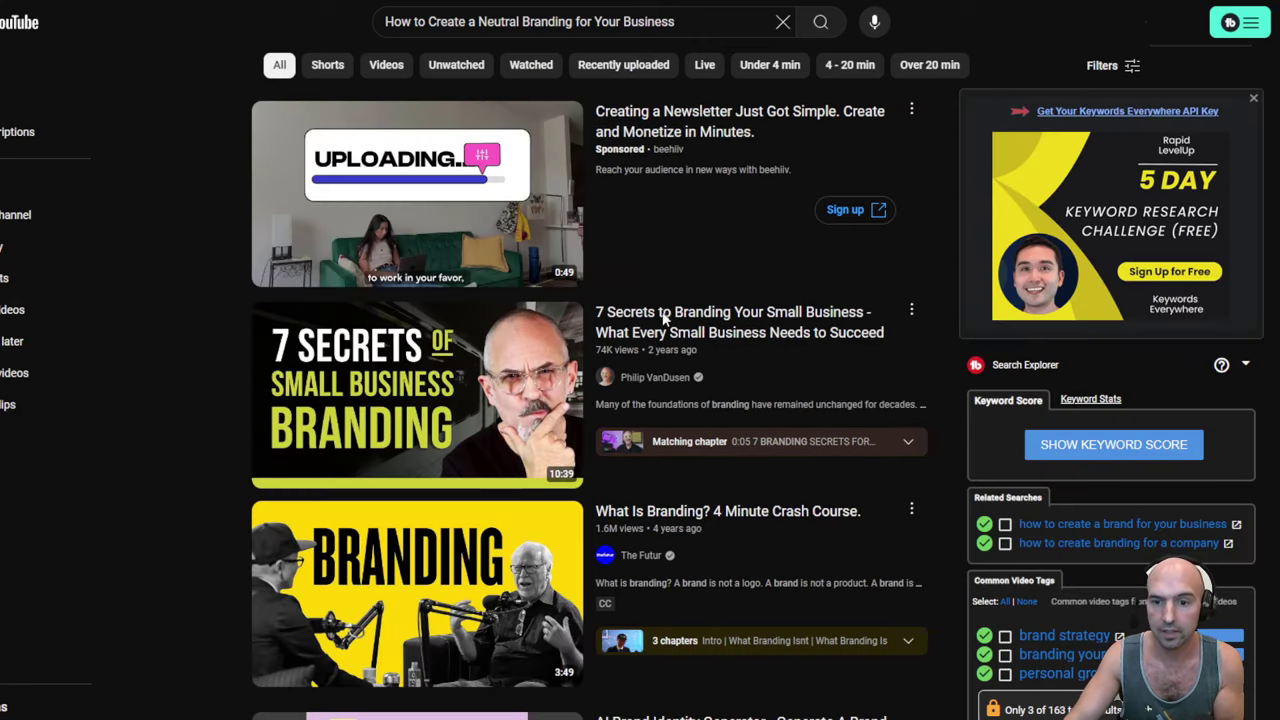
mouse_move(590, 390)
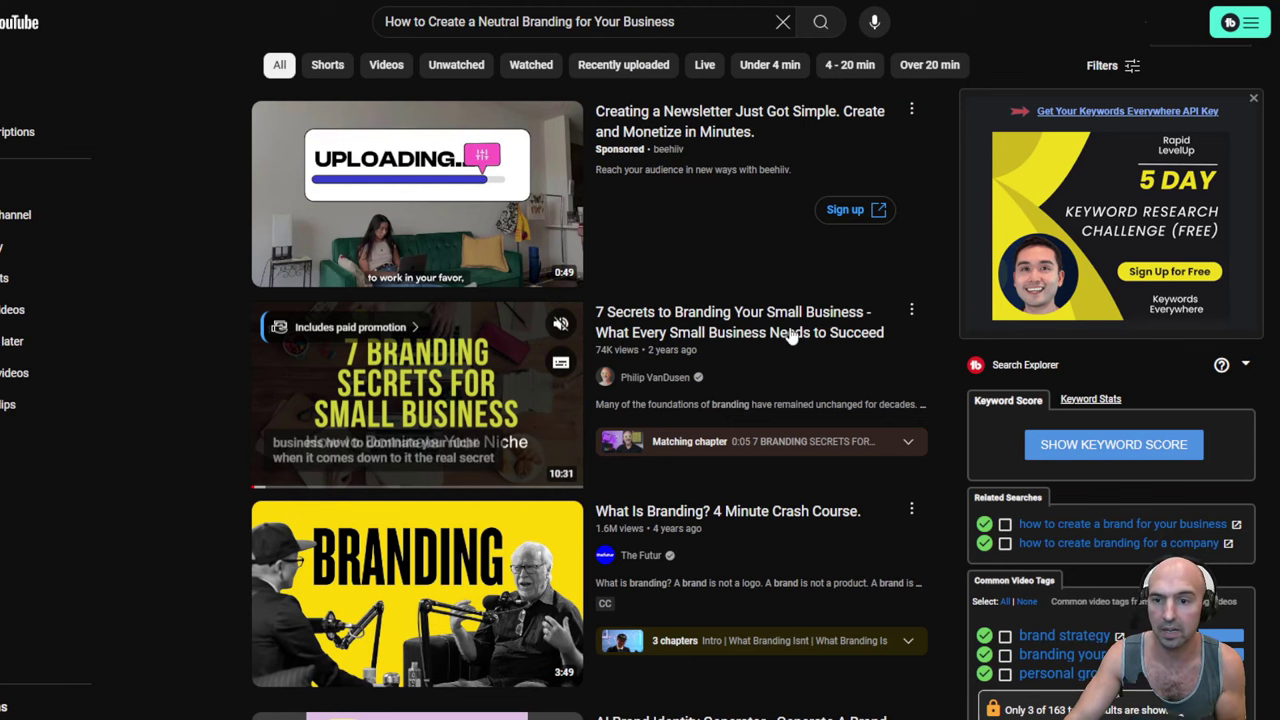
scroll(795, 370, down, 3)
scroll(793, 369, down, 3)
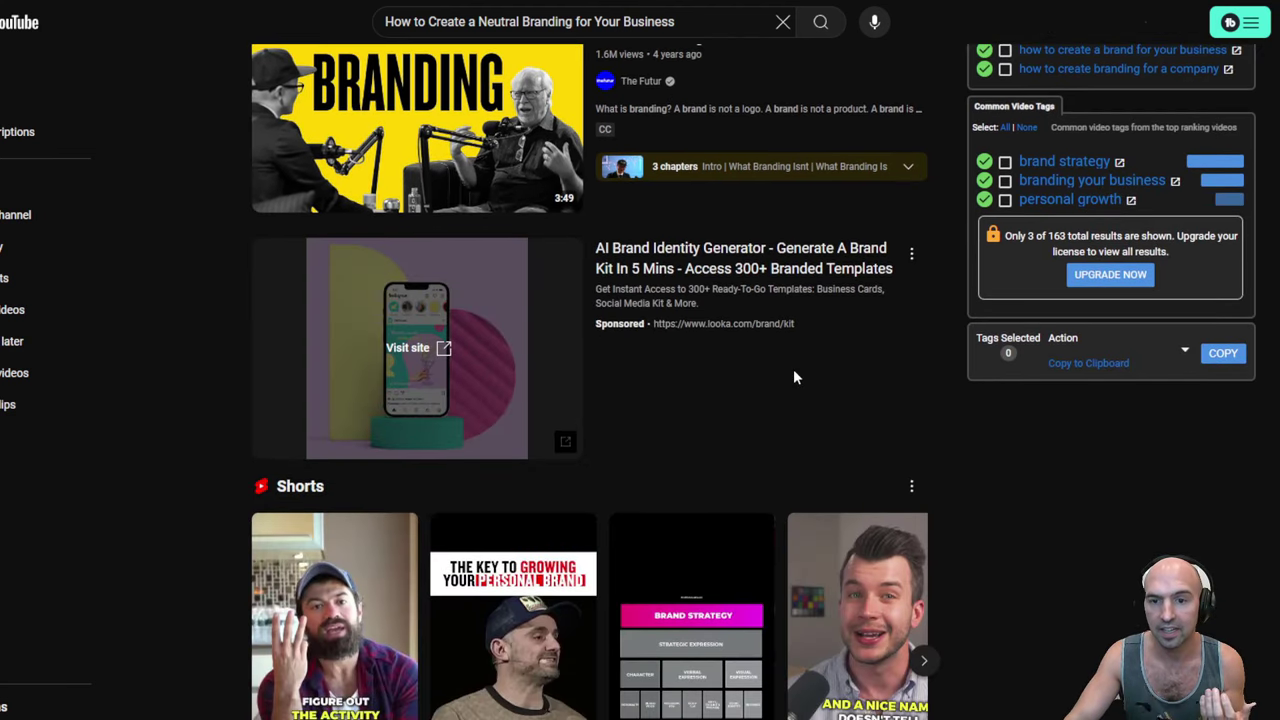
scroll(717, 160, up, 2)
scroll(717, 234, down, 3)
scroll(720, 235, down, 2)
scroll(720, 235, up, 1)
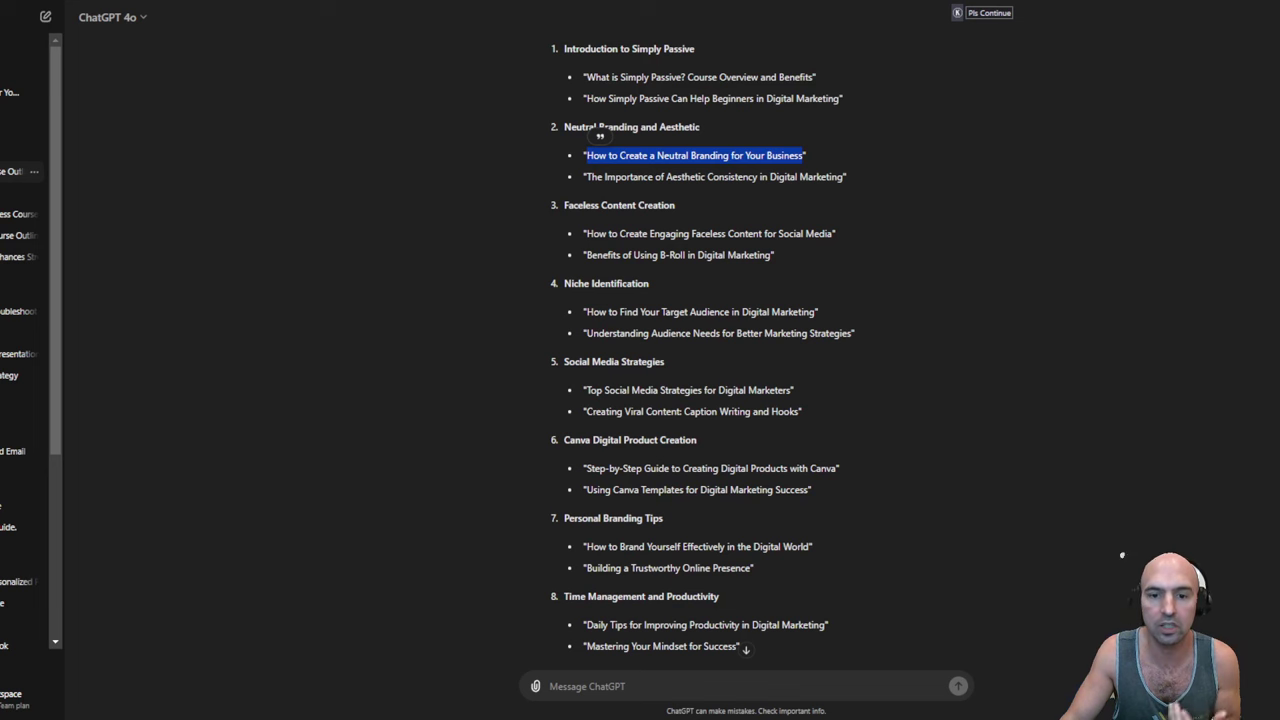
scroll(722, 214, down, 1)
scroll(722, 214, down, 3)
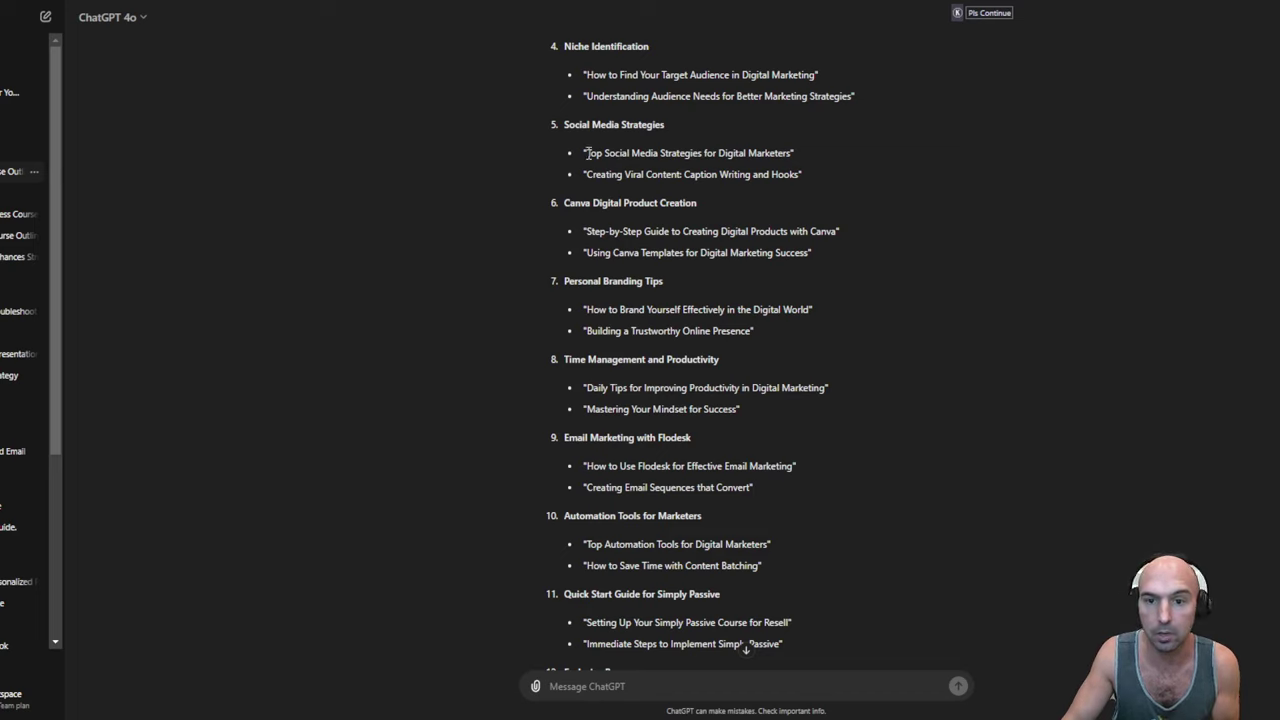
drag(586, 153, 788, 150)
click(590, 200)
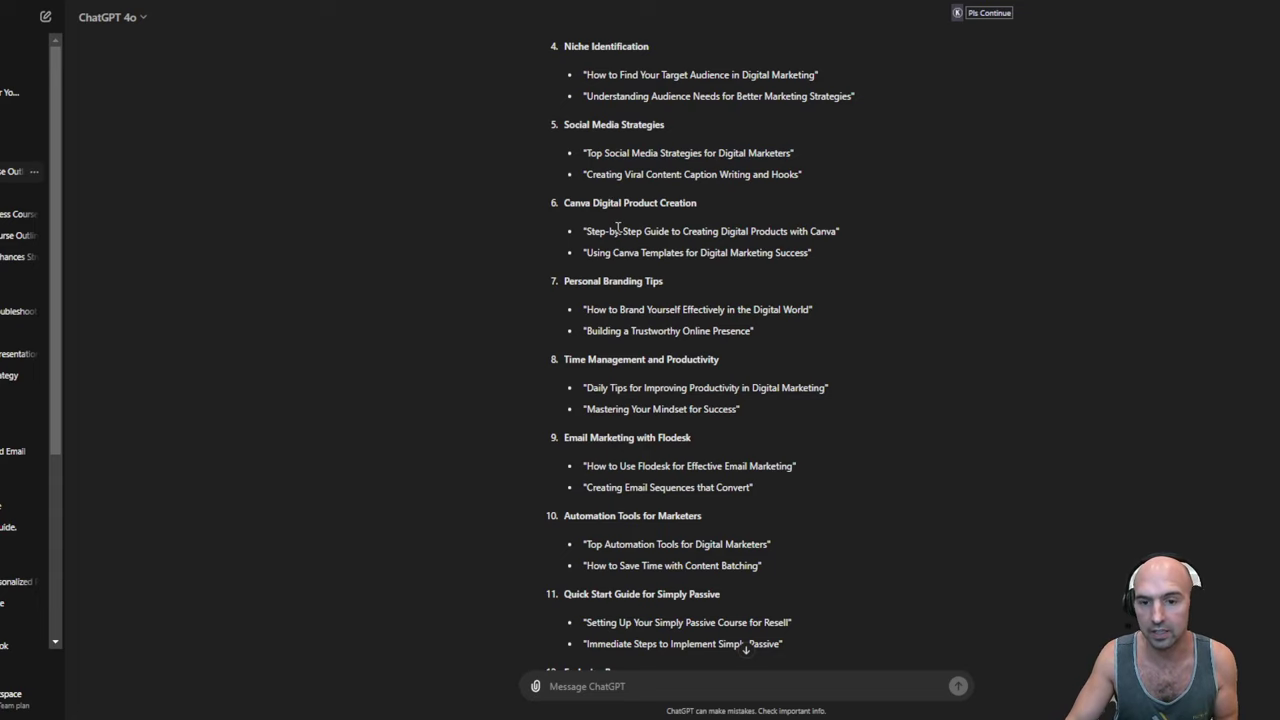
scroll(621, 290, down, 1)
scroll(621, 290, down, 1)
scroll(623, 292, down, 1)
scroll(625, 295, down, 1)
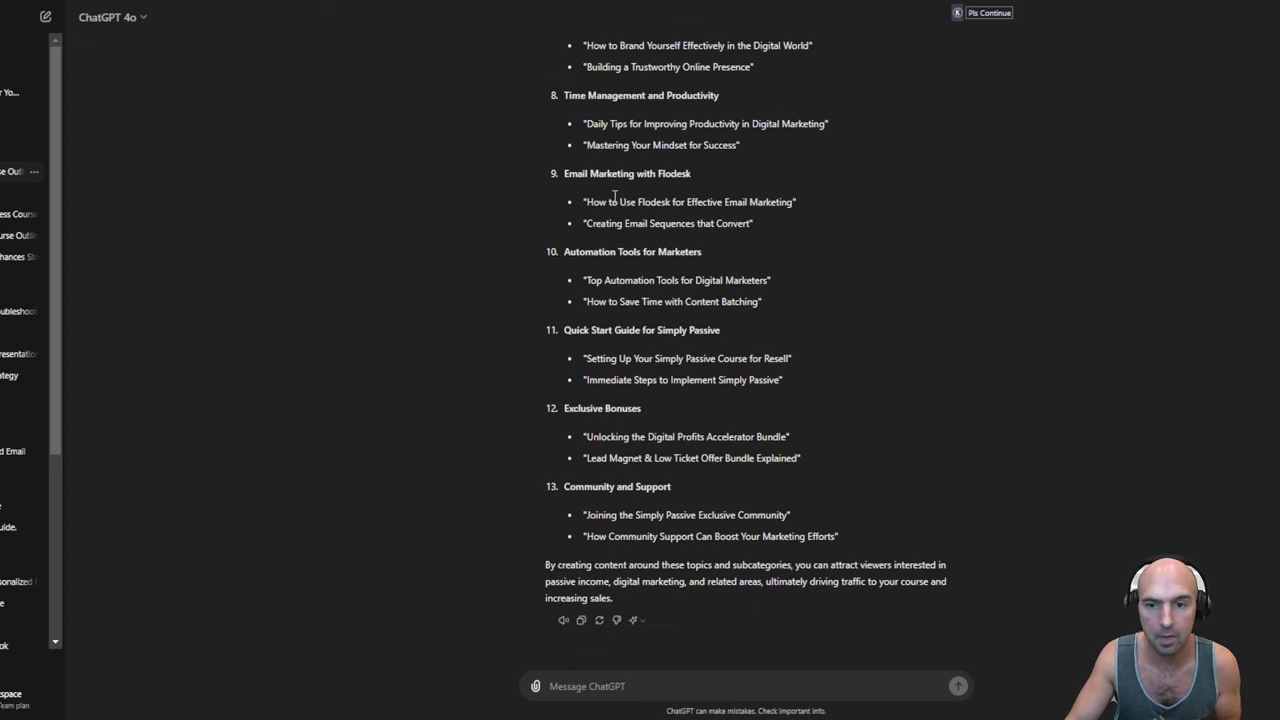
drag(610, 201, 704, 202)
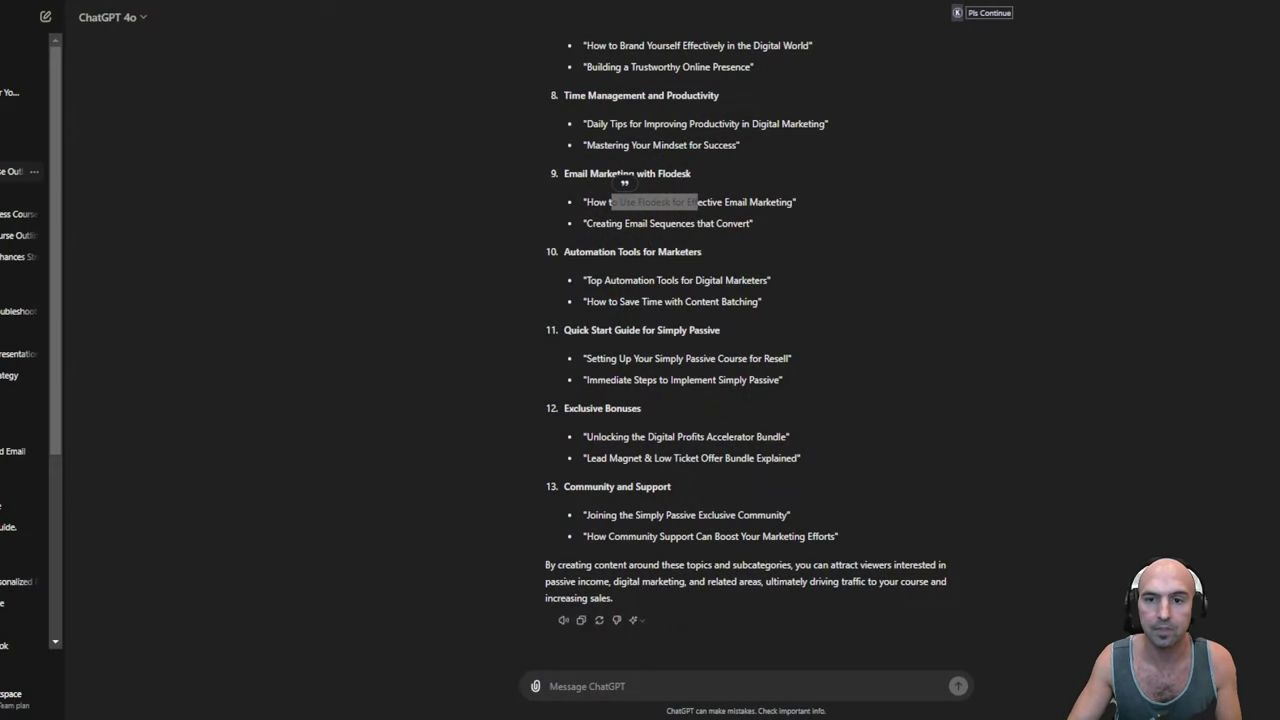
drag(563, 251, 718, 251)
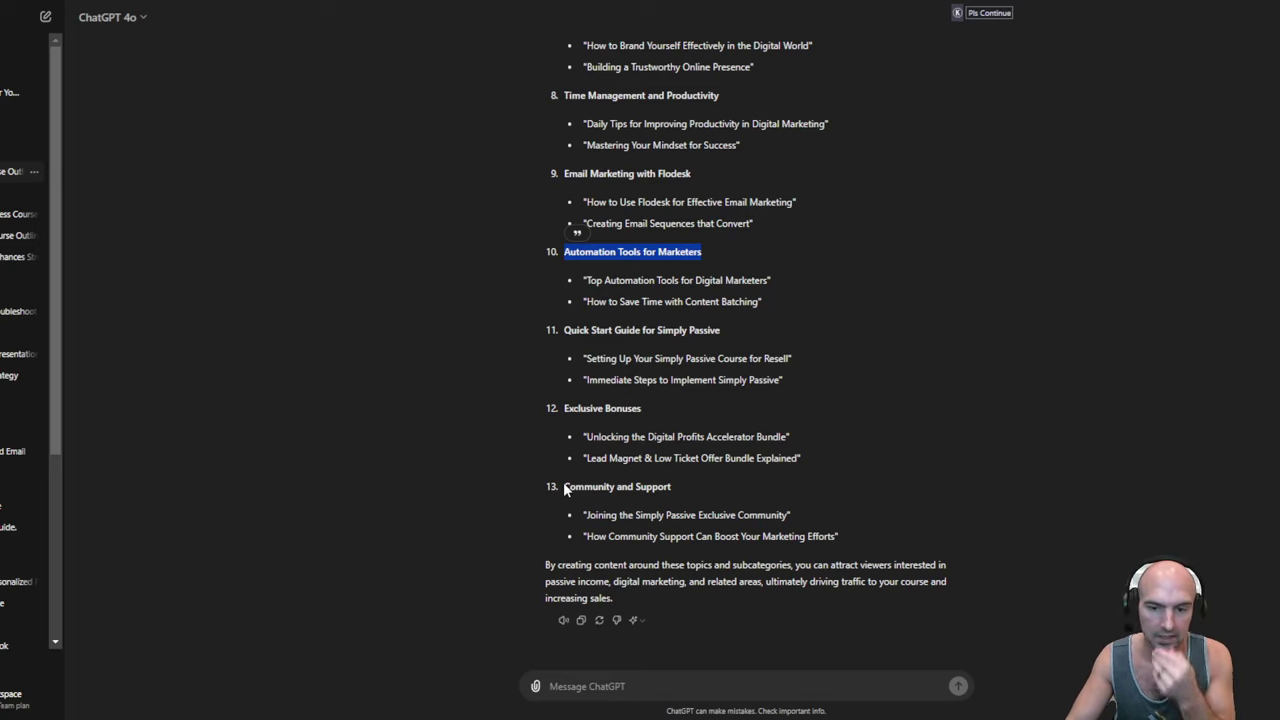
drag(583, 458, 645, 458)
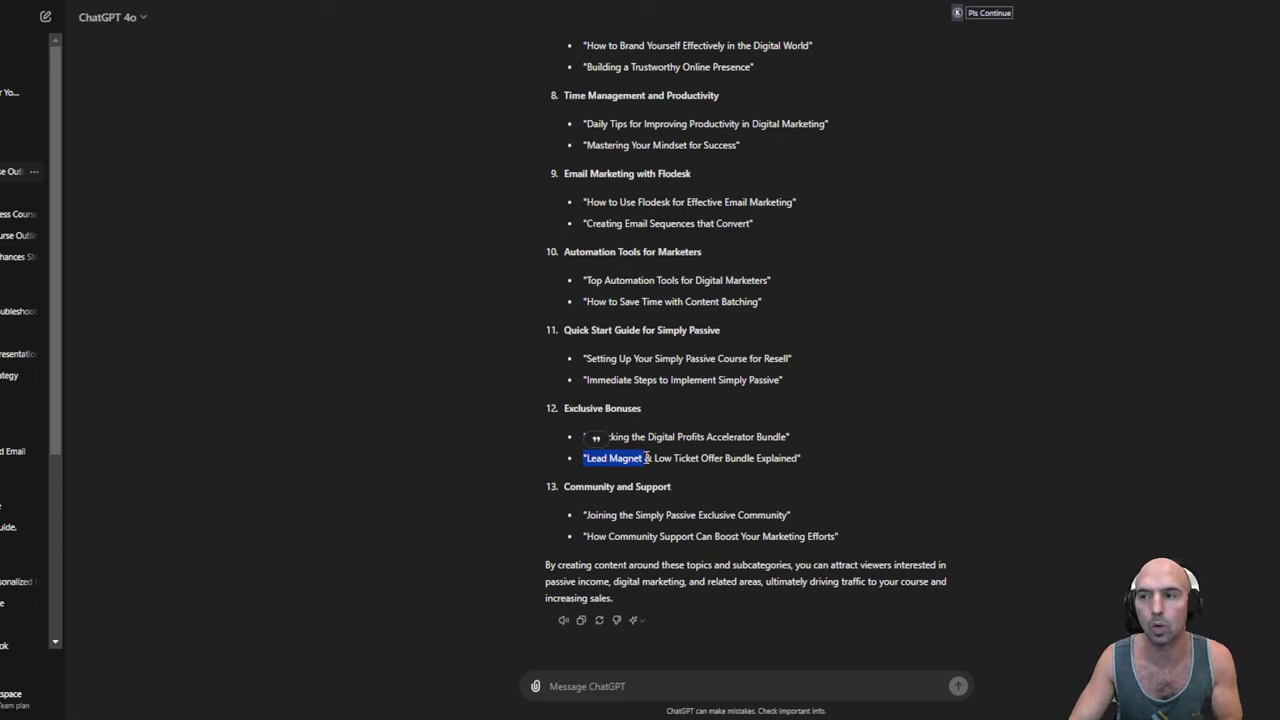
click(630, 686)
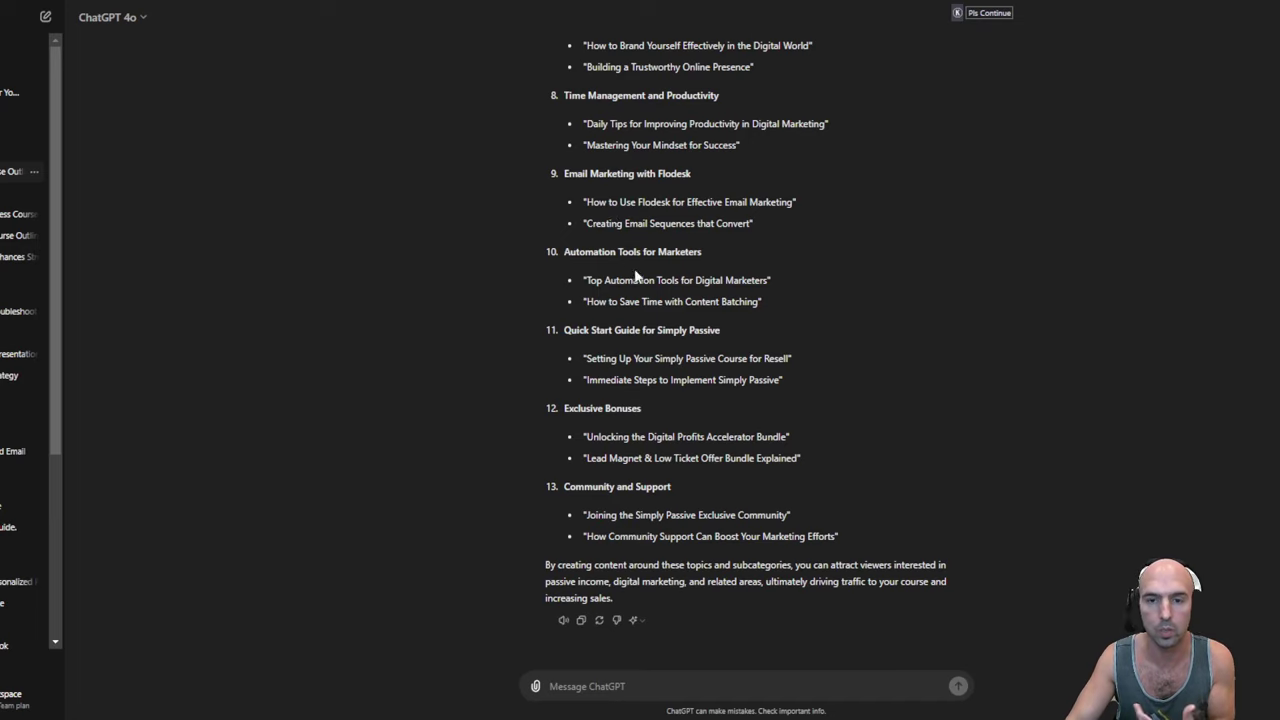
Return to the Searchable Topics list and select the 'What is Simply Passive?' title.
scroll(634, 276, up, 5)
scroll(634, 276, up, 4)
scroll(634, 276, up, 4)
scroll(634, 276, up, 3)
scroll(634, 276, down, 5)
scroll(634, 276, down, 4)
drag(584, 129, 818, 128)
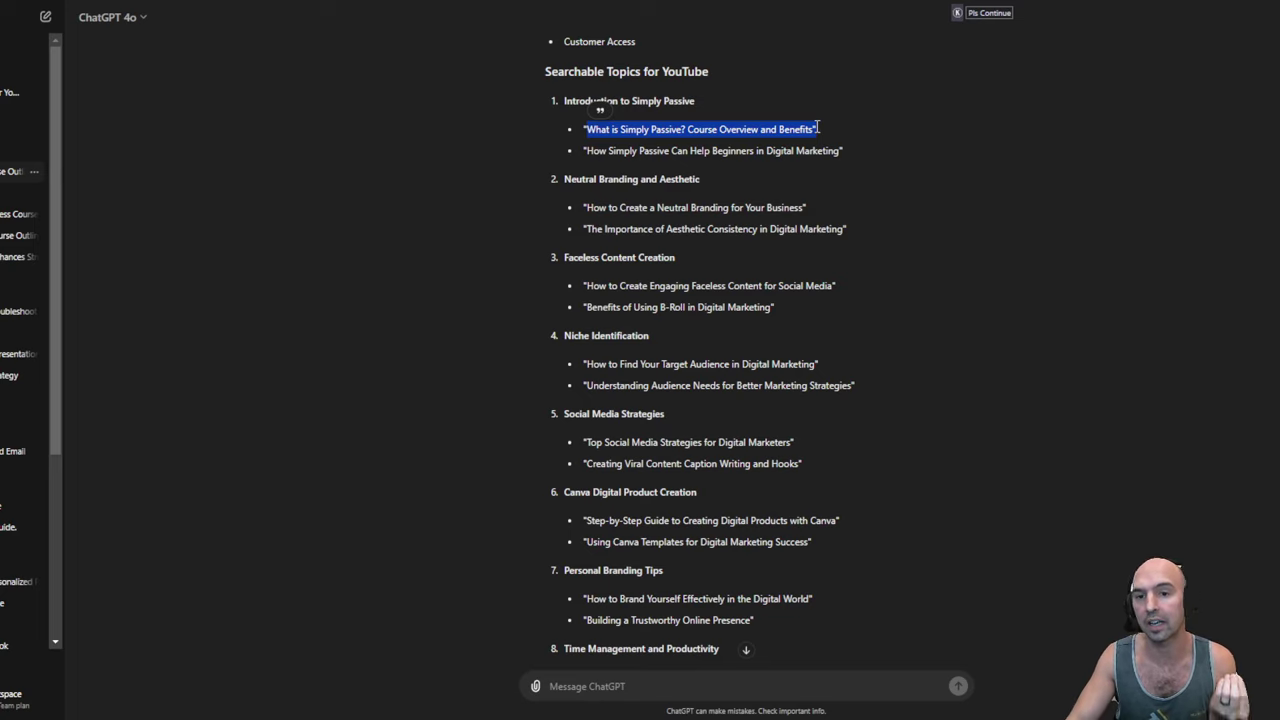
click(603, 208)
drag(585, 207, 807, 209)
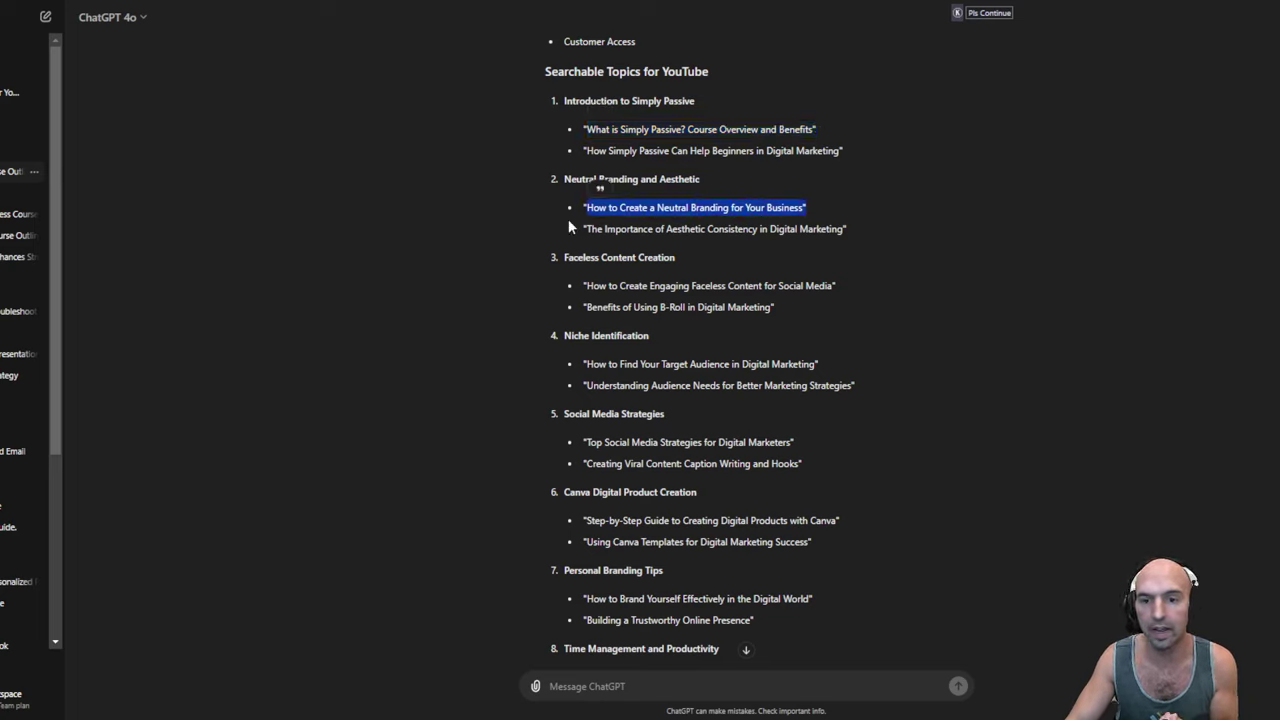
drag(586, 229, 846, 229)
drag(586, 286, 850, 297)
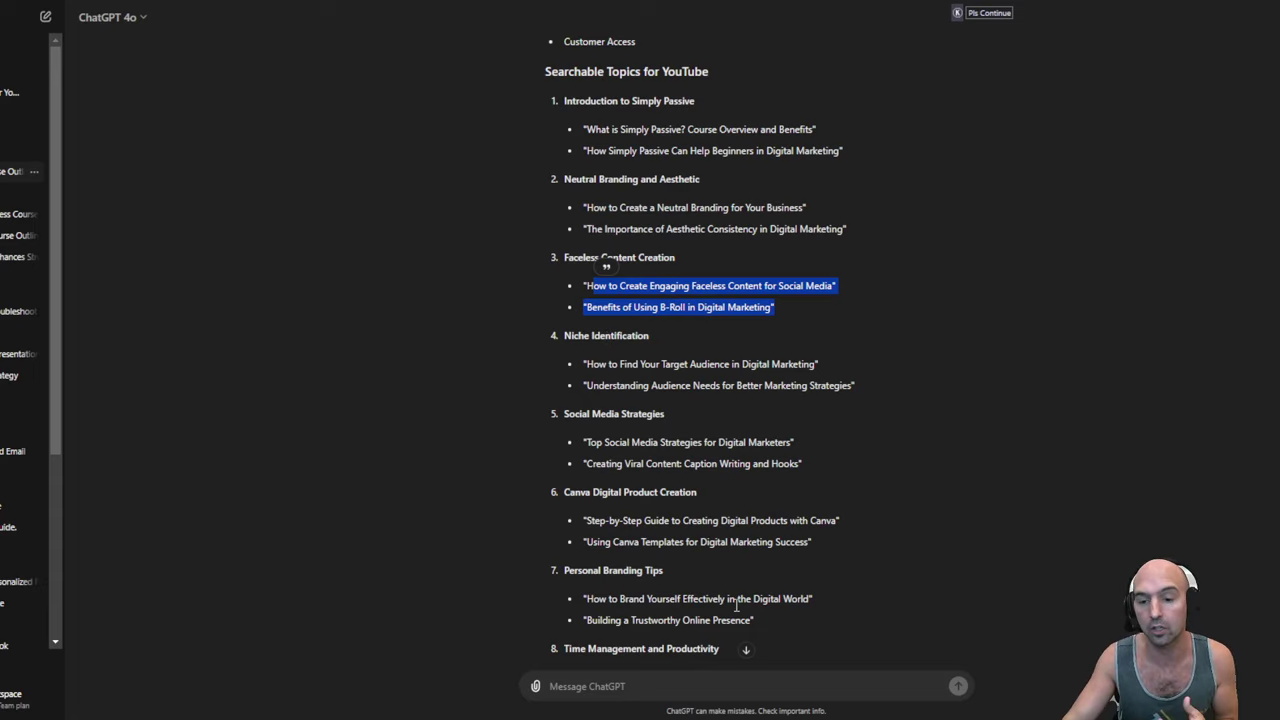
click(746, 650)
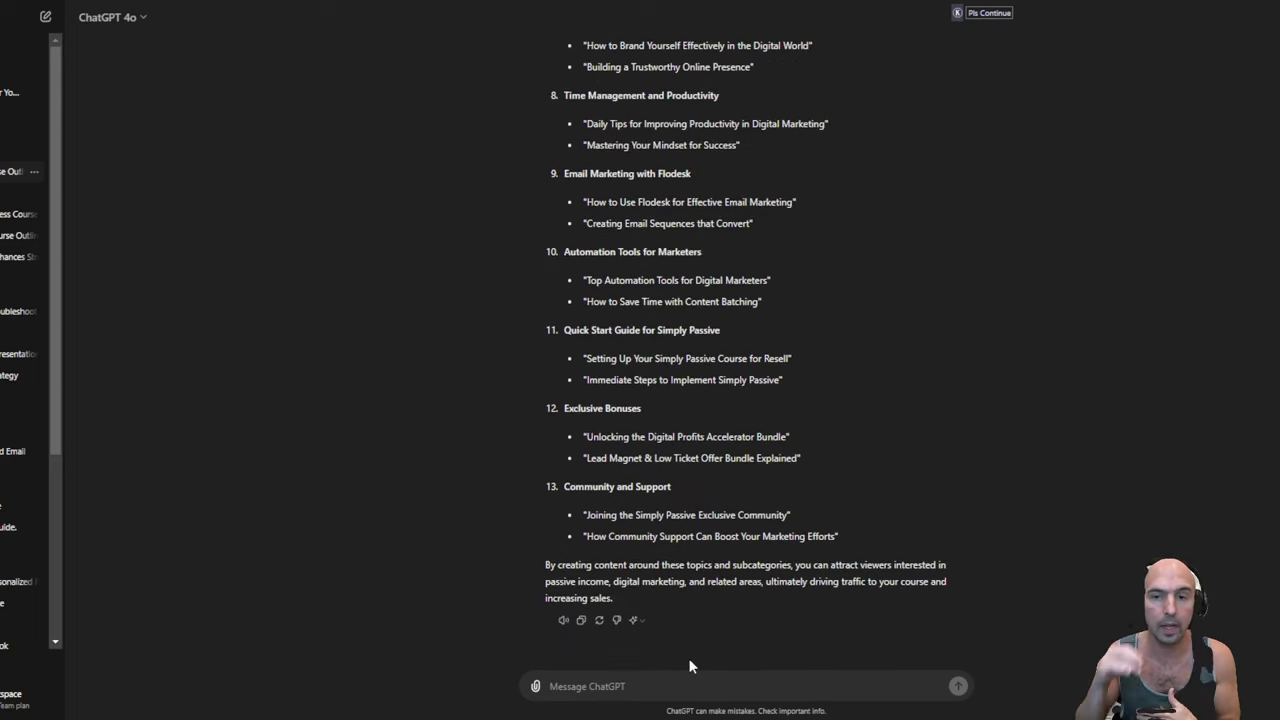
scroll(720, 655, up, 2)
scroll(746, 600, up, 5)
scroll(746, 523, up, 5)
scroll(743, 525, up, 5)
scroll(743, 522, up, 2)
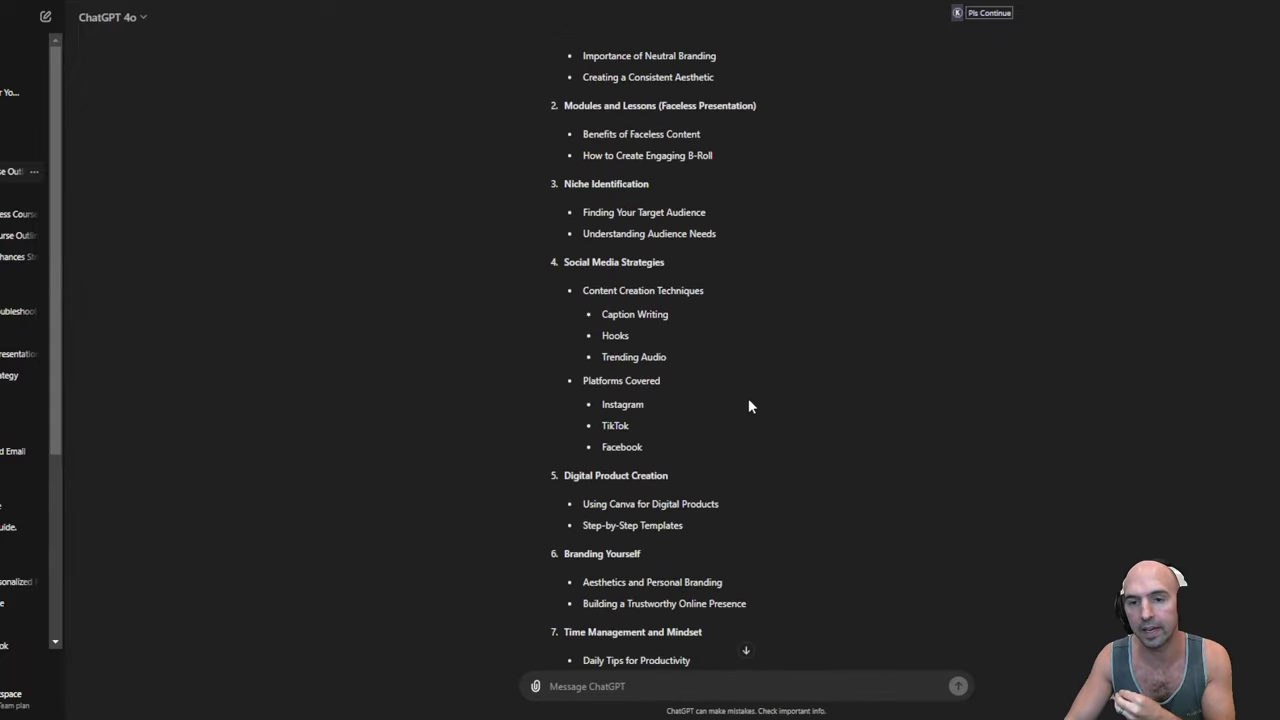
scroll(748, 397, up, 1)
scroll(748, 397, up, 2)
scroll(748, 397, up, 2)
scroll(748, 397, up, 1)
scroll(748, 397, down, 2)
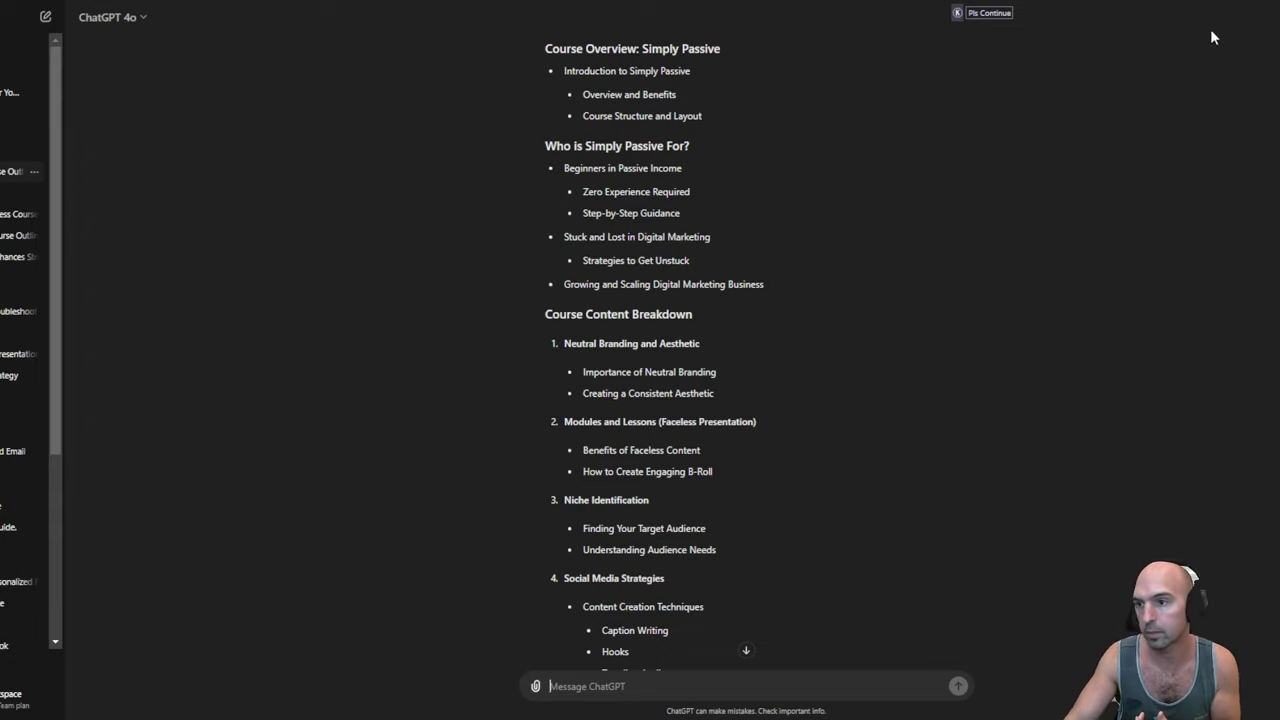
Open the My GPTs page listing the custom assistants.
click(1274, 97)
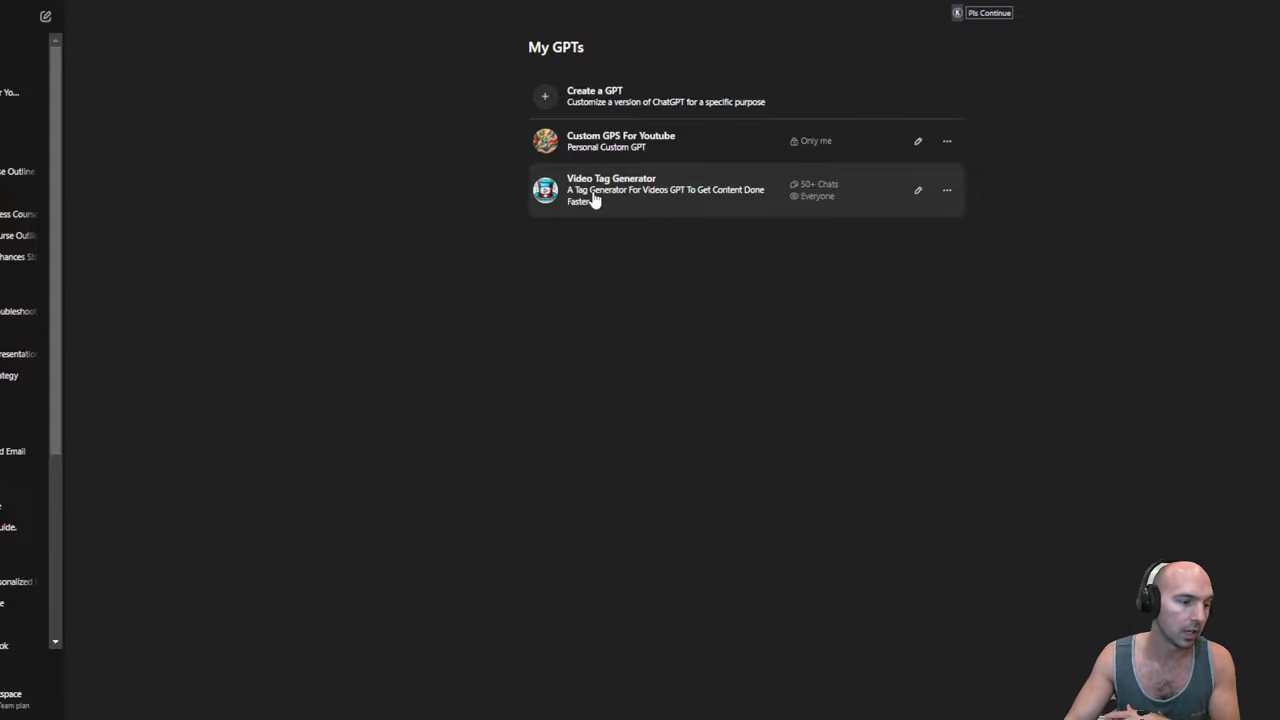
Send the Simply Passive scam-review video title to the Video Tag Generator GPT.
click(590, 198)
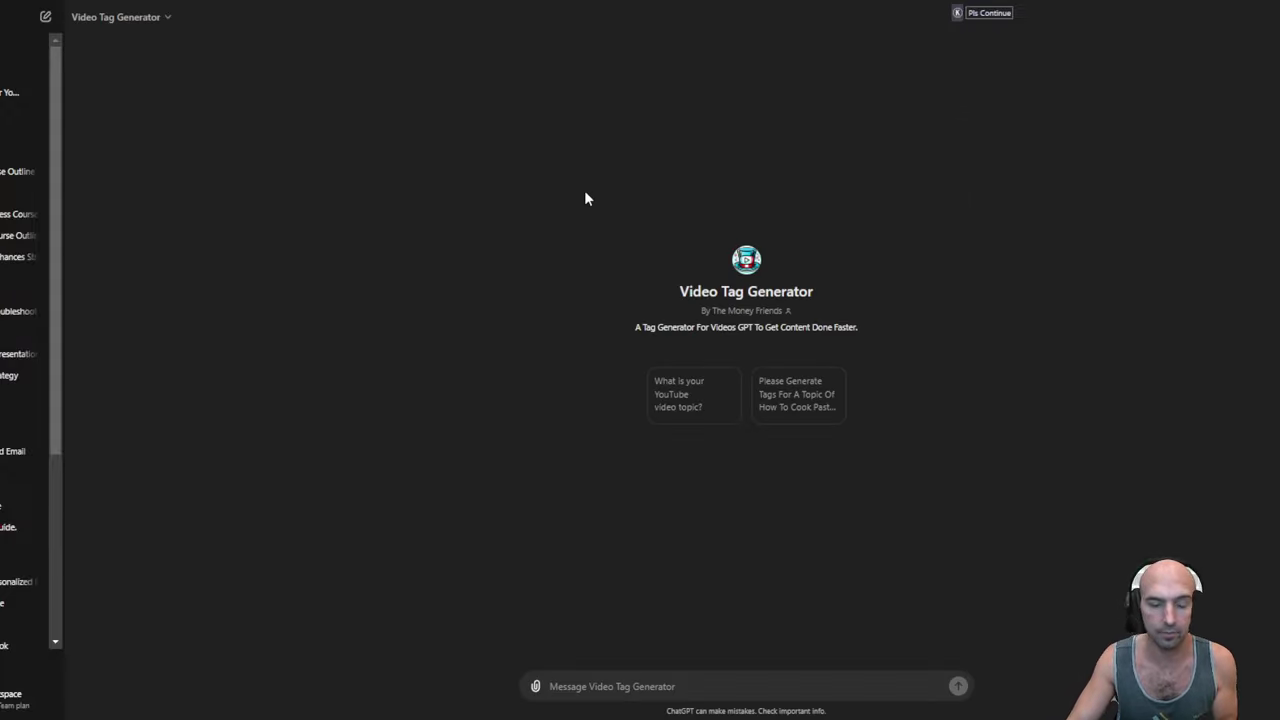
text(Is)
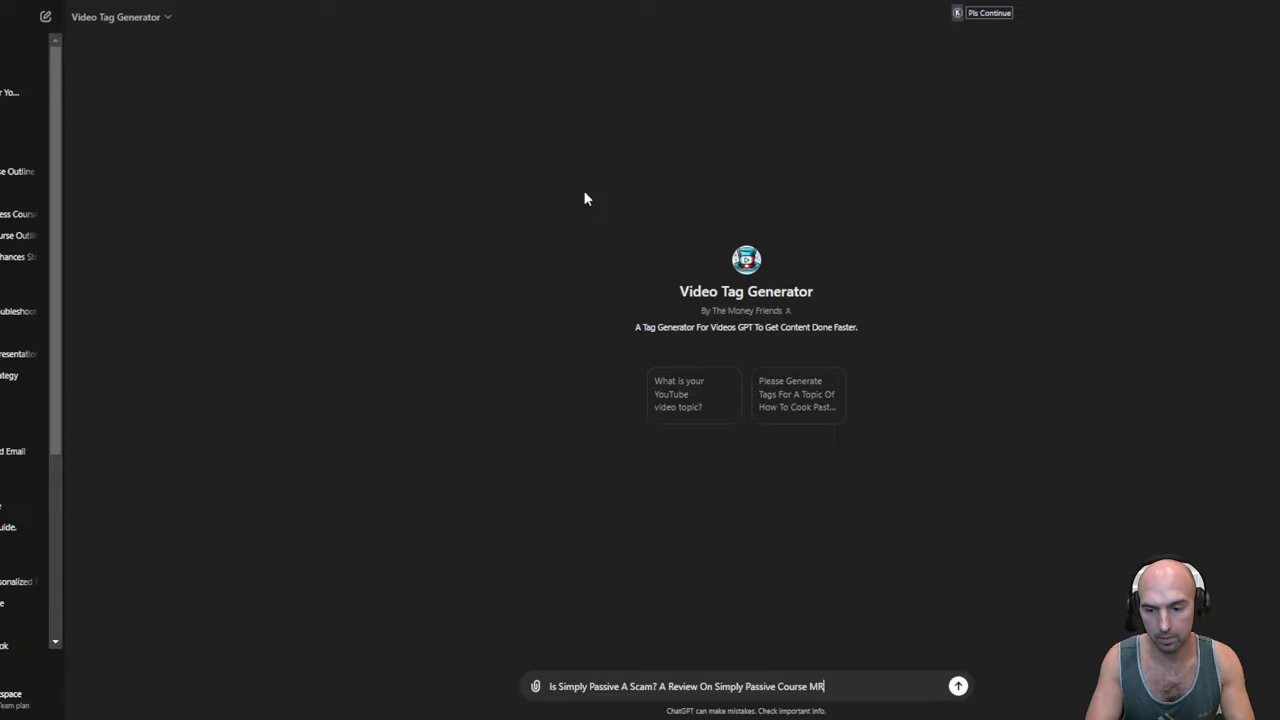
key(BackSpace)
key(Return)
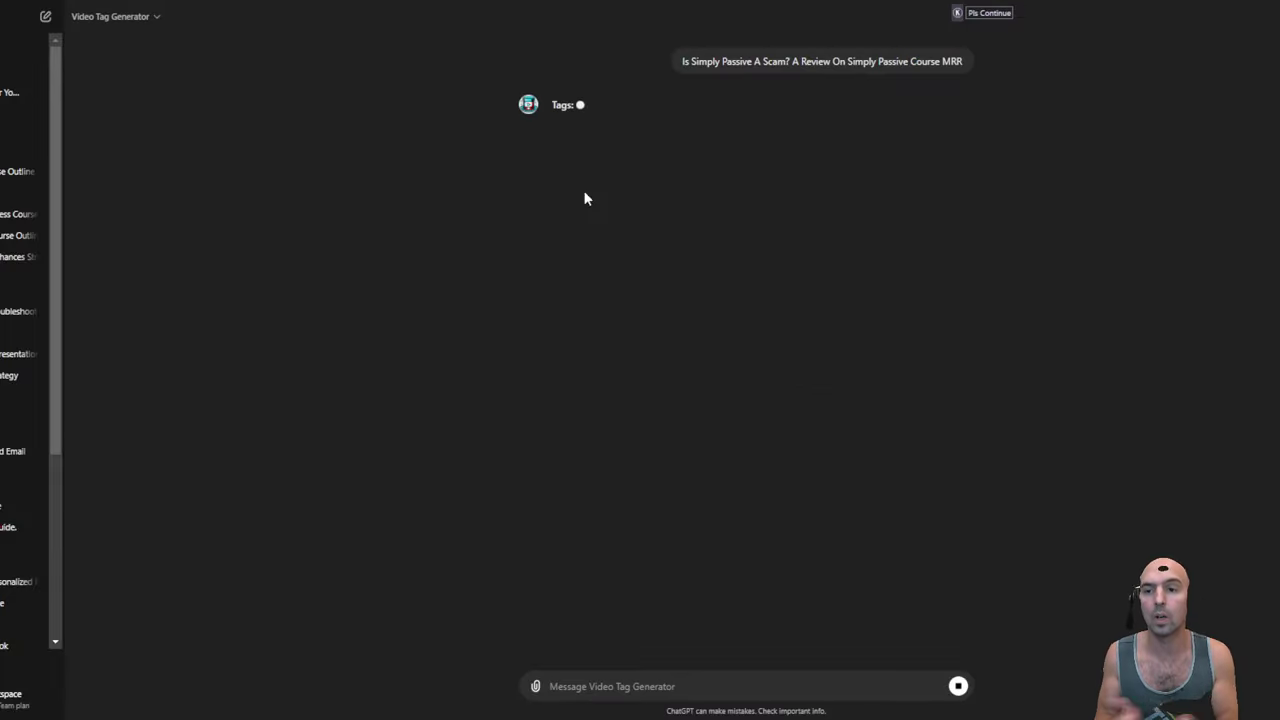